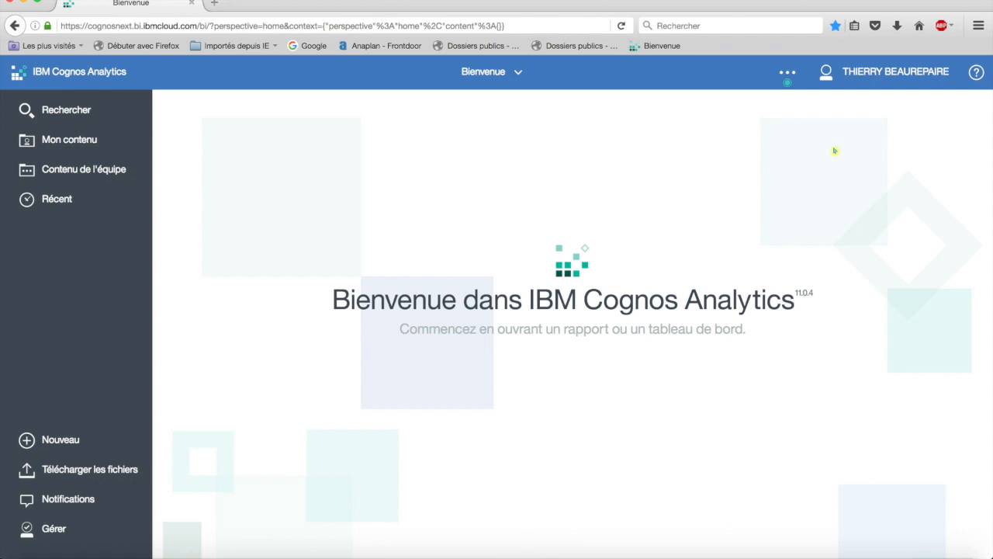
click(853, 77)
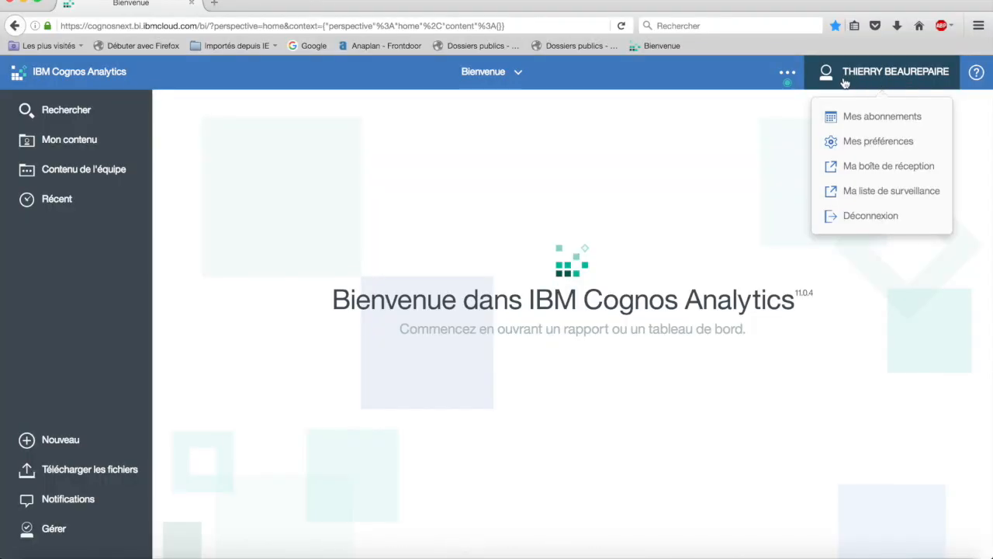
click(446, 77)
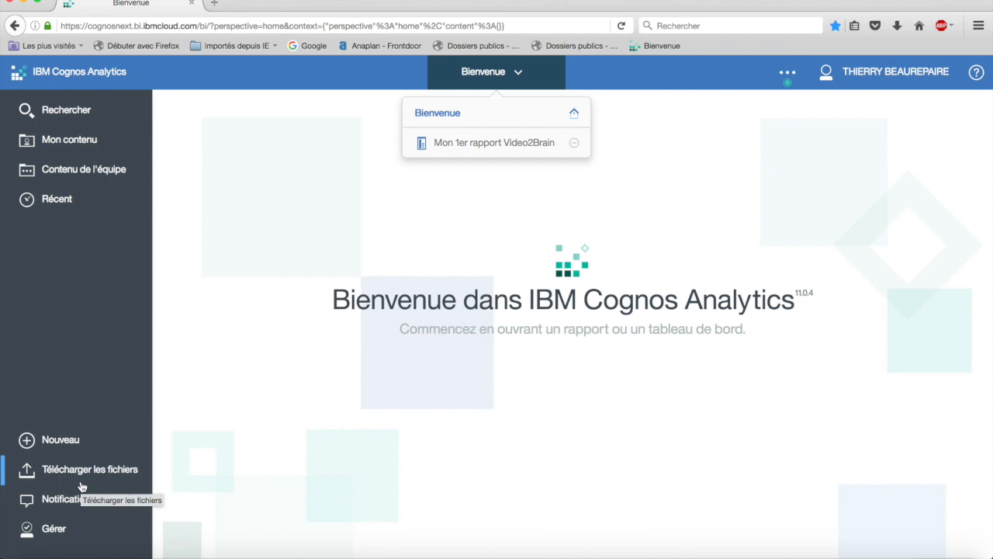
Step: Search the content for "SATI", replacing the previous search text
click(51, 111)
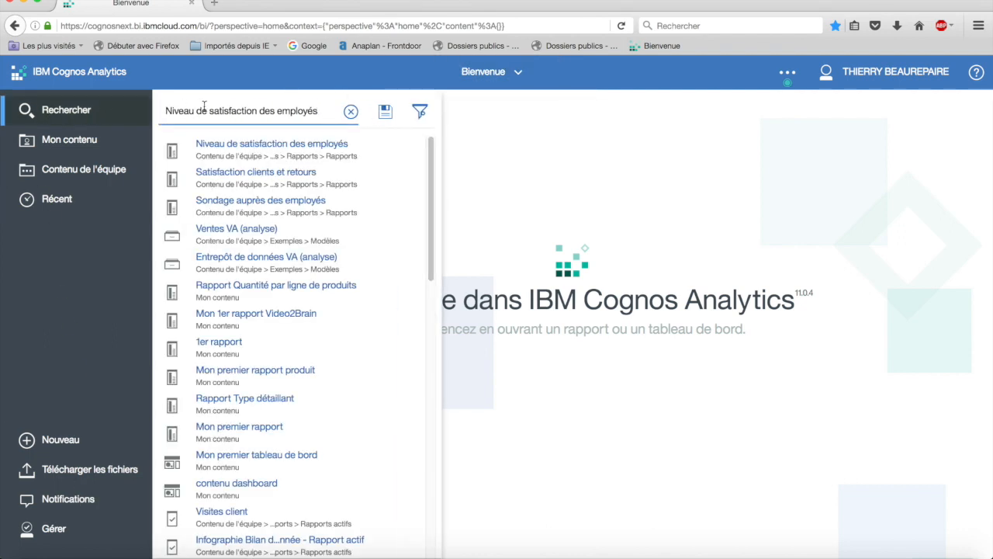
drag(319, 111, 145, 116)
text(SATI)
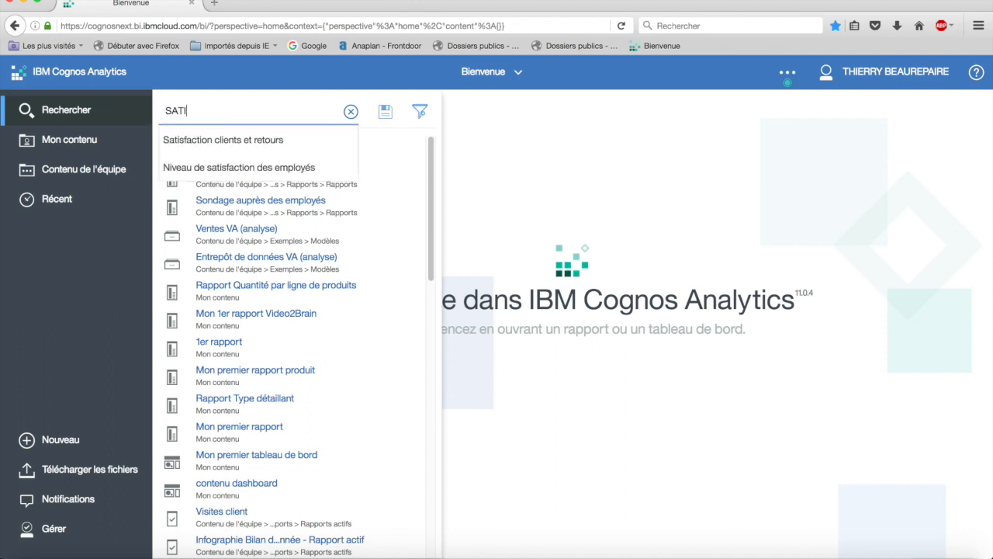
key(Return)
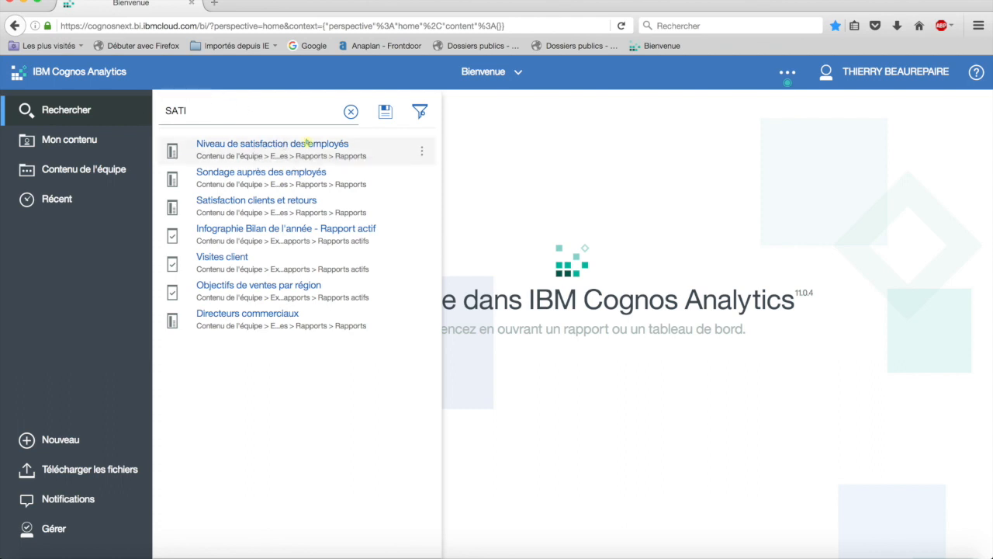
Step: Display the output format options for running the report Niveau de satisfaction des employés
click(422, 153)
click(422, 153)
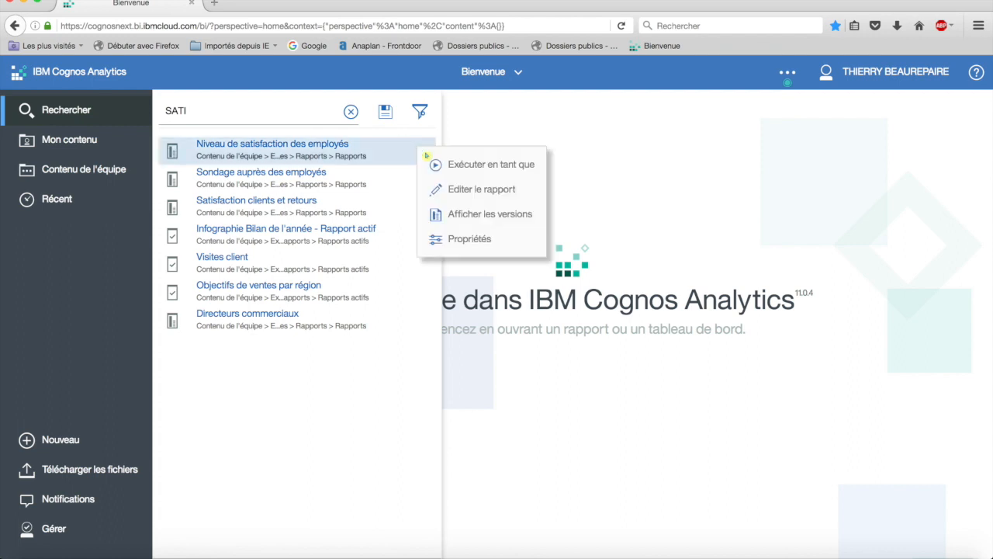
click(487, 166)
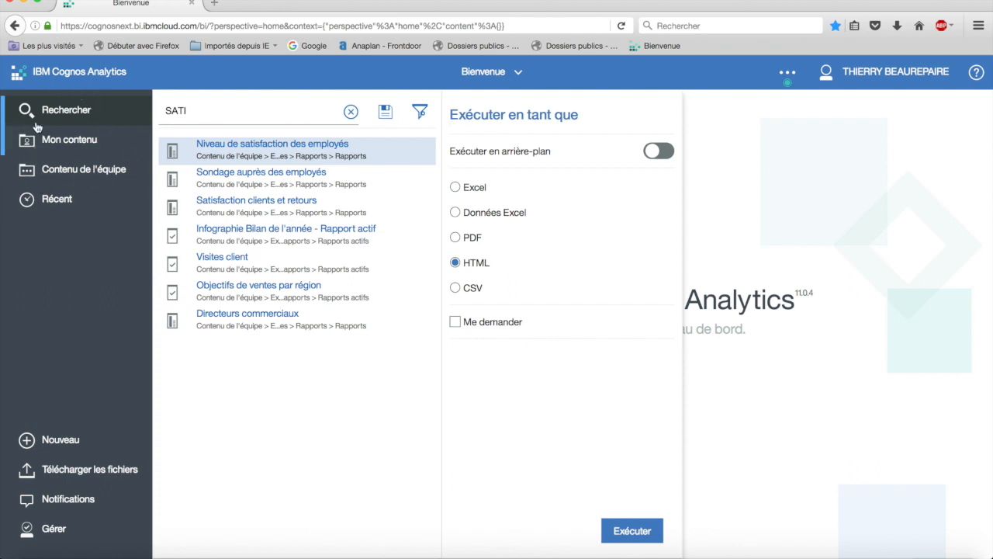
Step: Open the recently viewed report Mon 1er rapport Video2Brain and group its product list by Lignes de produits
click(45, 202)
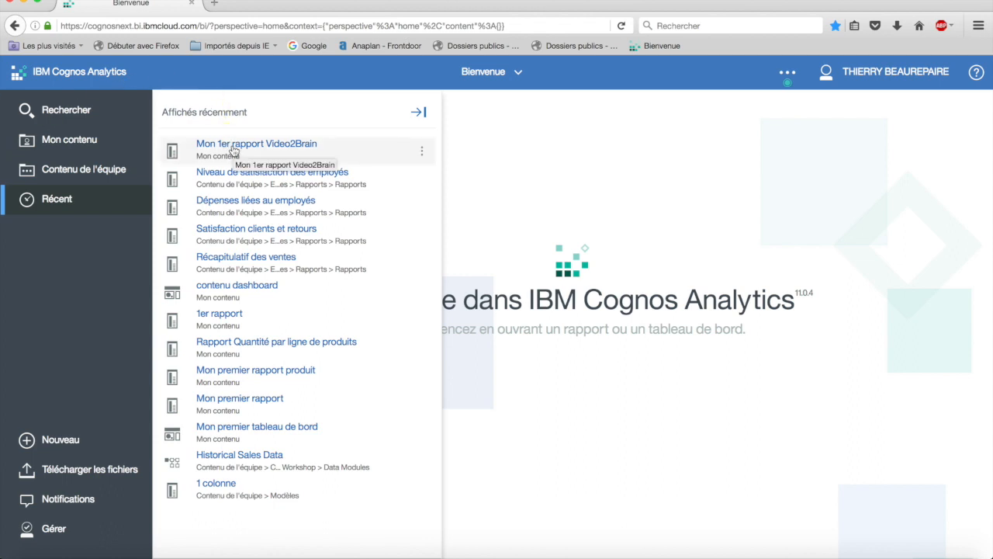
click(233, 150)
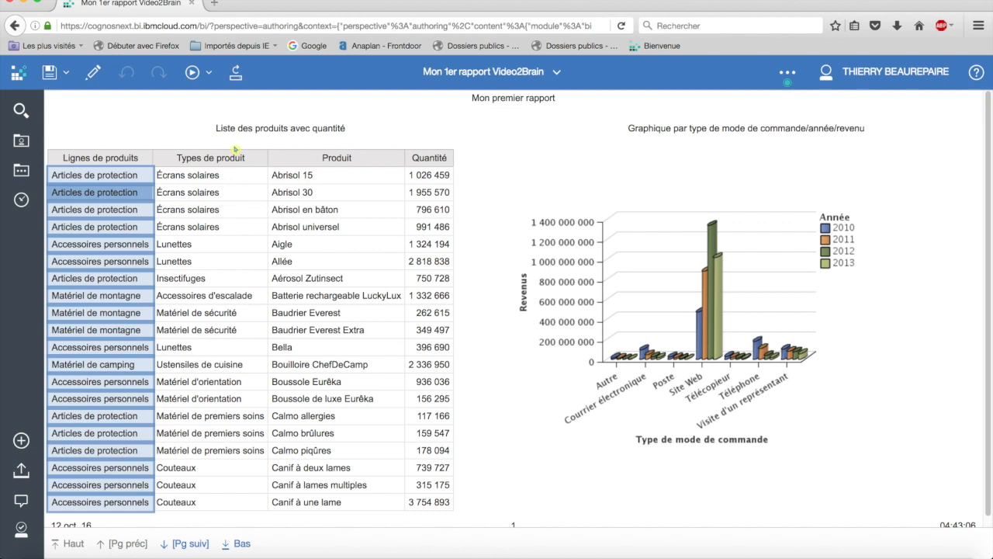
click(90, 159)
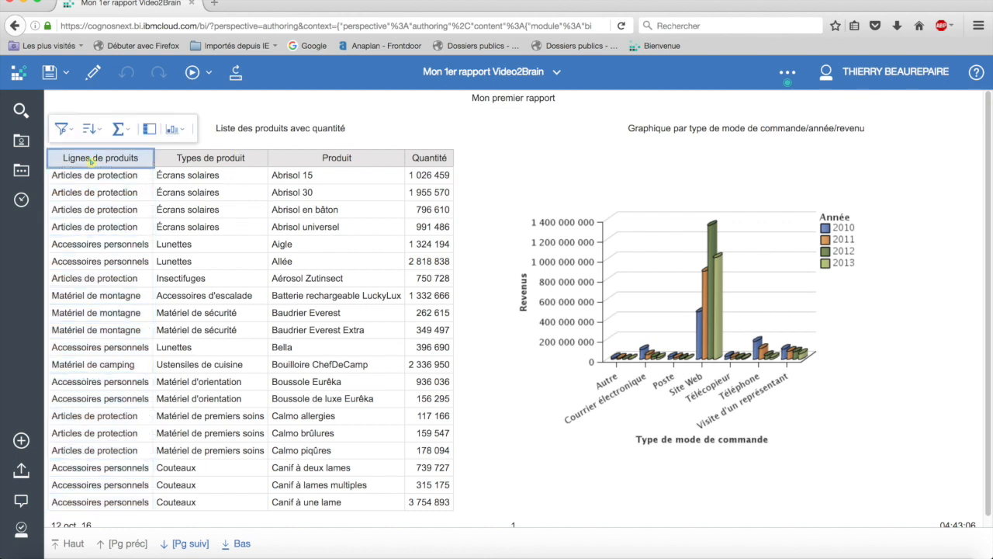
click(149, 129)
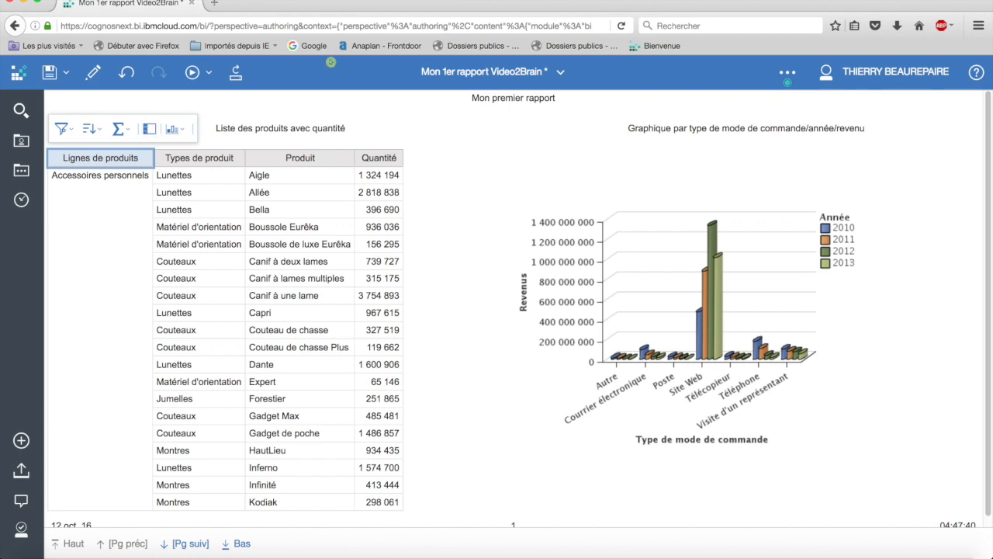
Step: Return to the Bienvenue page and create a new report with the 1 colonne template and the Style gris moyen theme
click(470, 73)
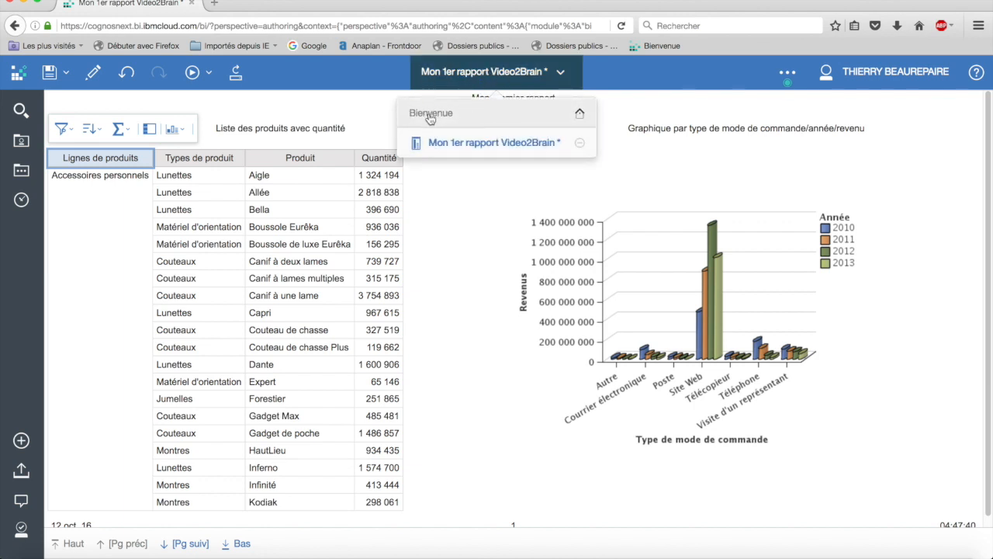
click(432, 115)
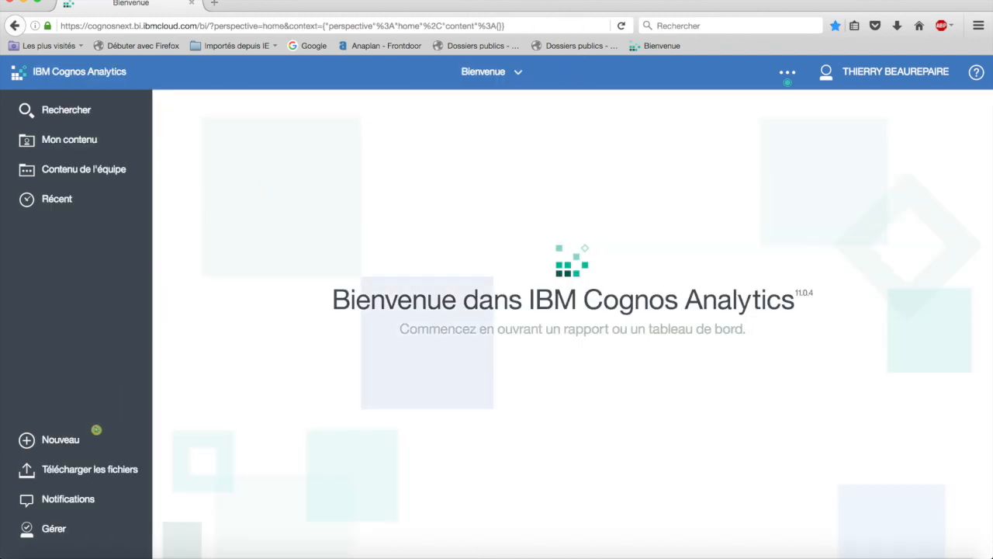
click(54, 441)
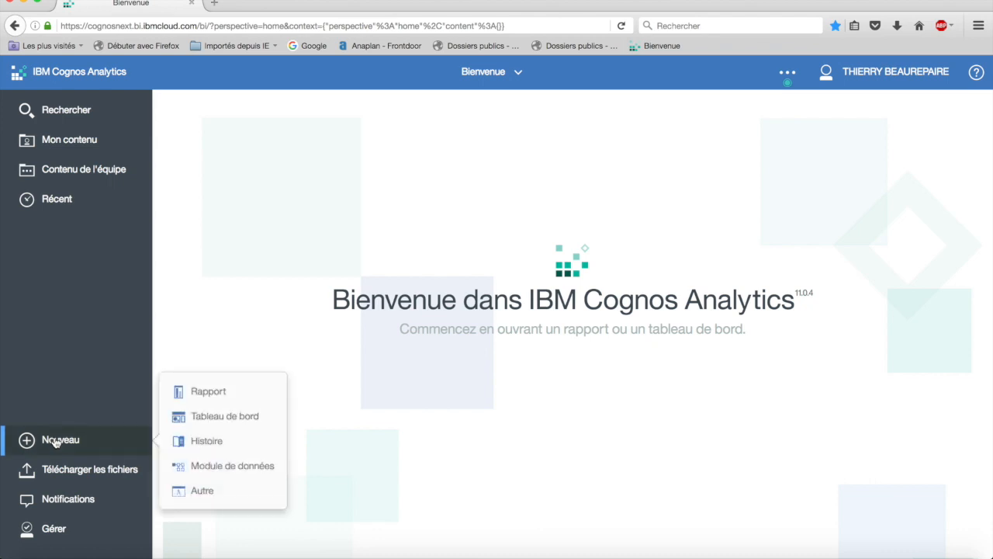
click(205, 393)
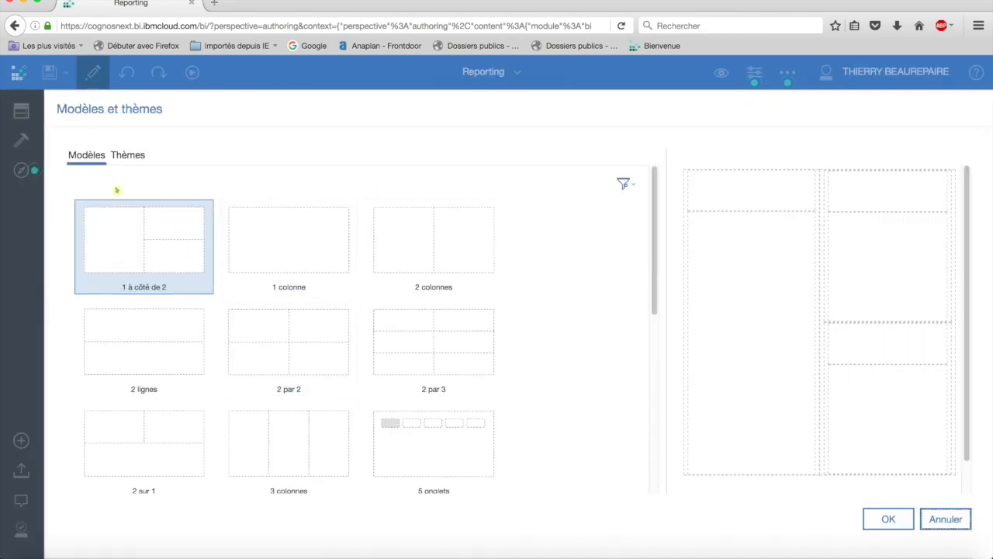
click(278, 242)
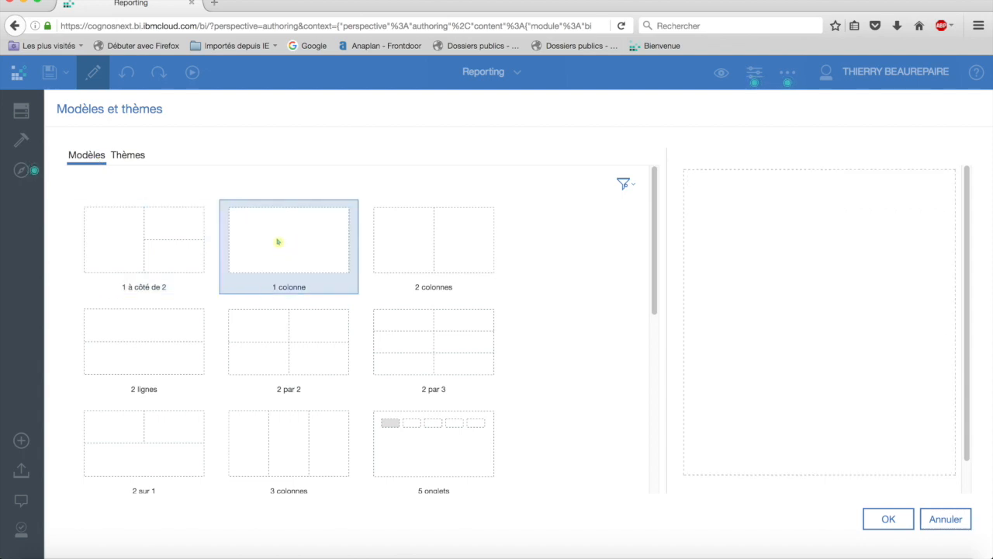
click(129, 156)
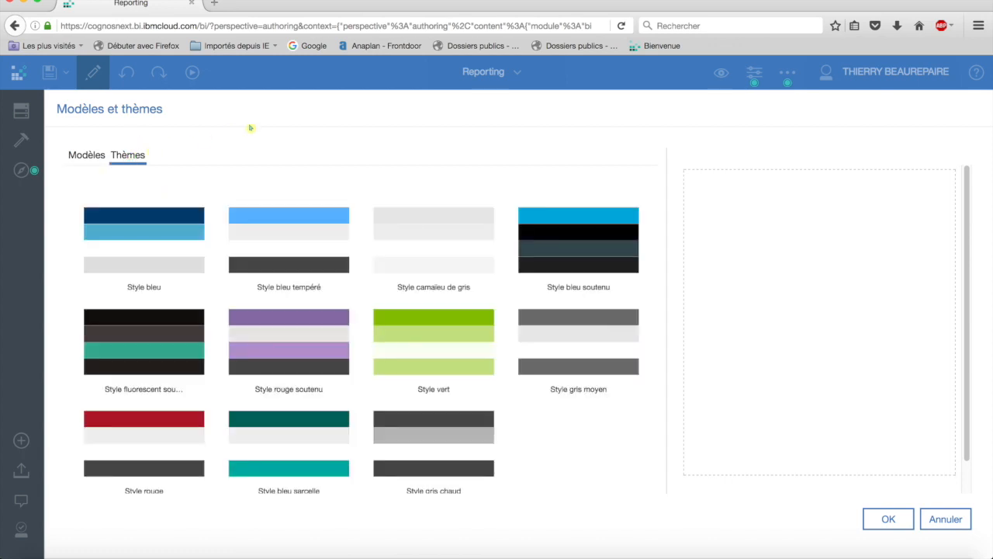
click(571, 350)
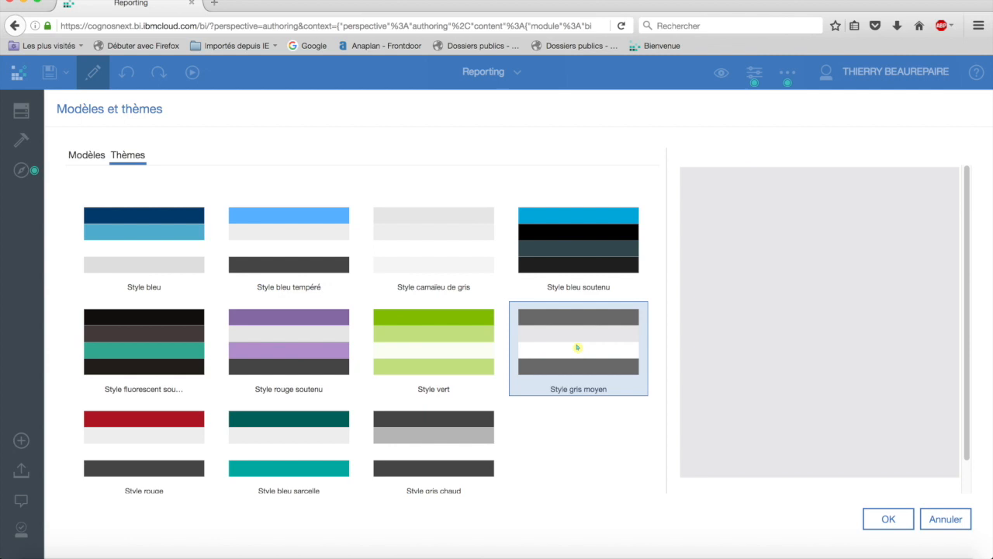
click(886, 518)
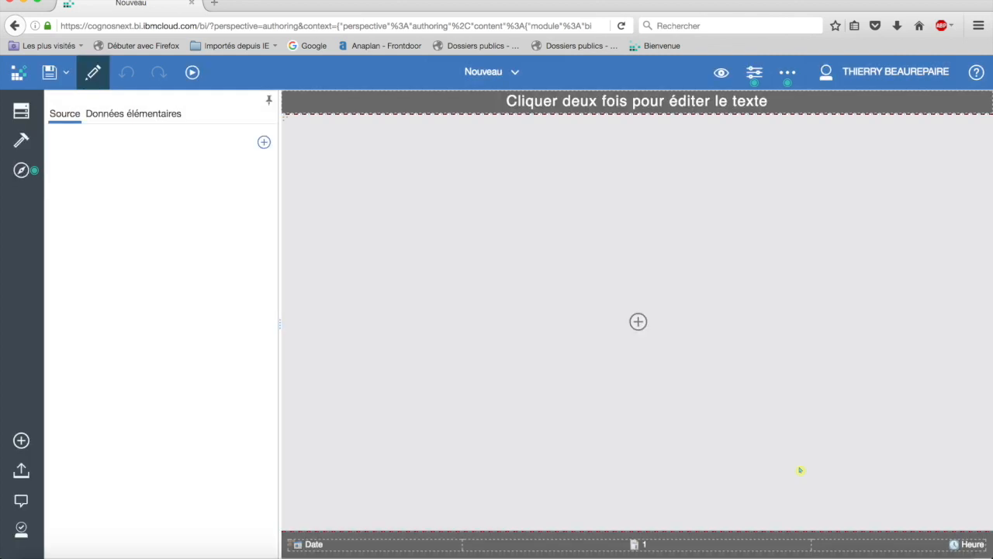
Step: Add the Entrepôt de données VA (requête) package from Contenu de l'équipe > Exemples > Modèles as the report's data source
click(263, 143)
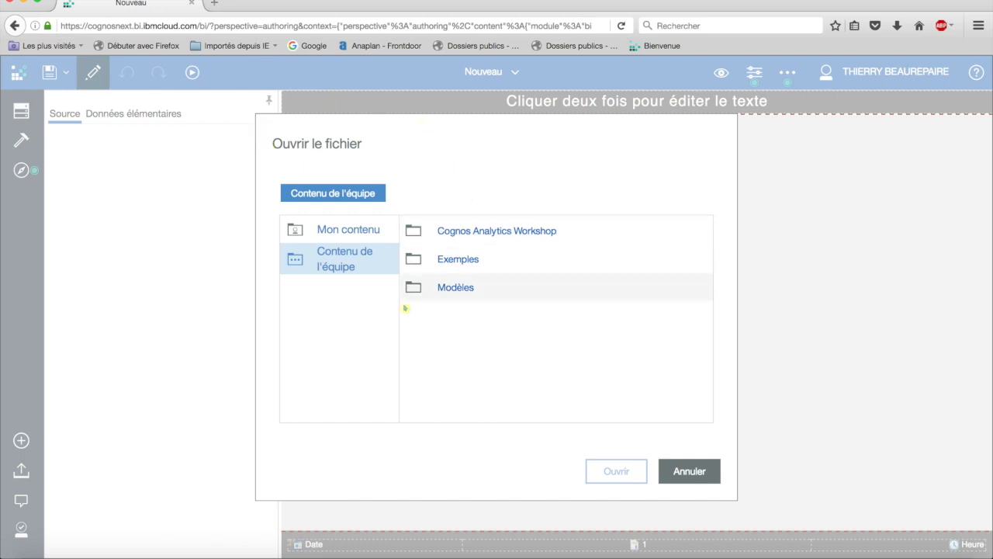
click(447, 265)
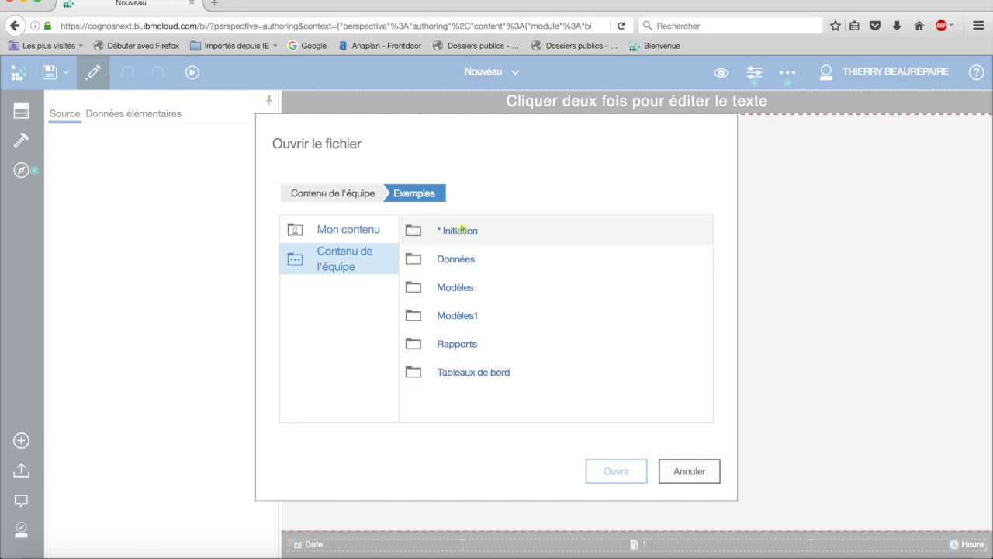
click(446, 288)
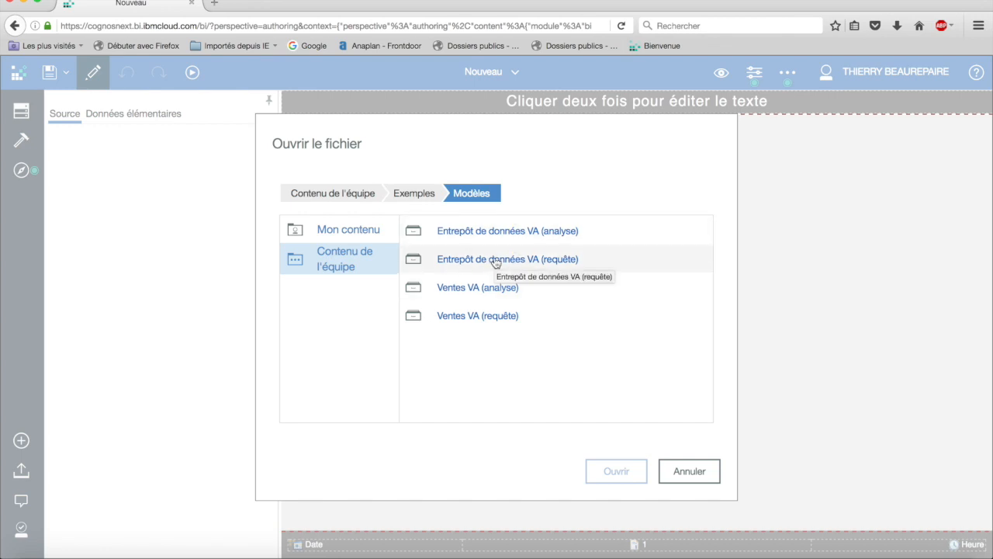
click(497, 262)
click(616, 471)
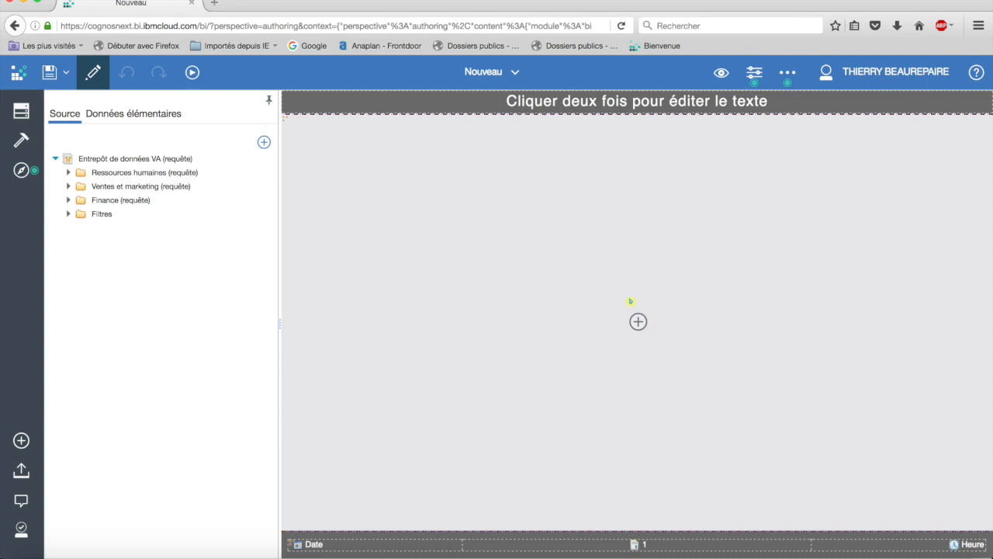
Step: Insert a list object into the empty report body and accept its default settings
click(637, 323)
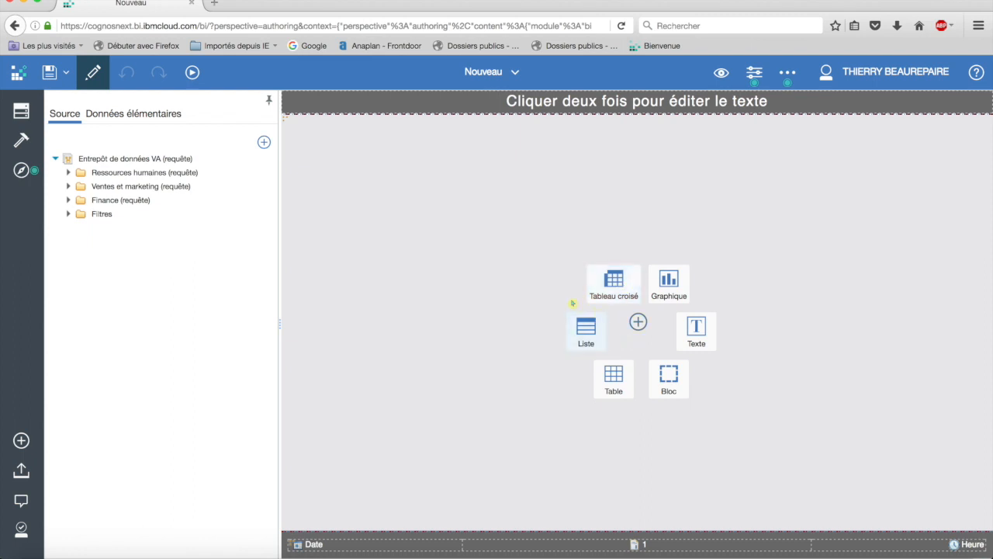
click(584, 338)
click(543, 391)
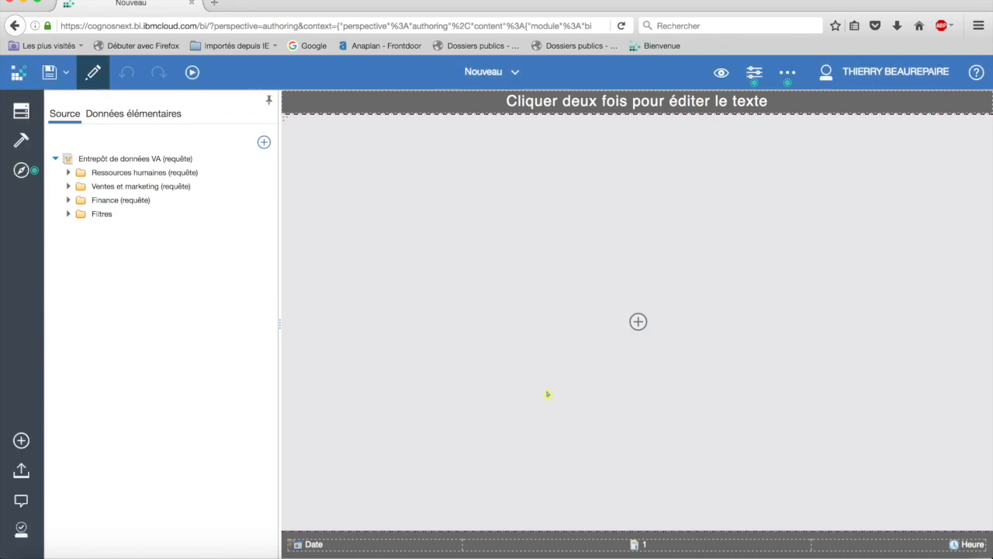
Step: Expand the source tree through Ventes et marketing (requête) and Ventes (requête) to the fields of Produits
click(70, 188)
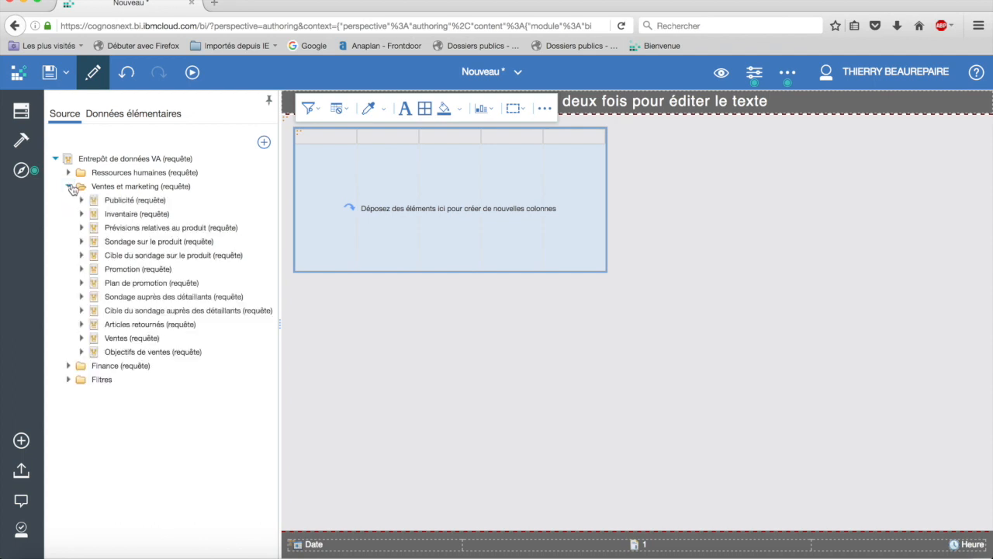
click(81, 338)
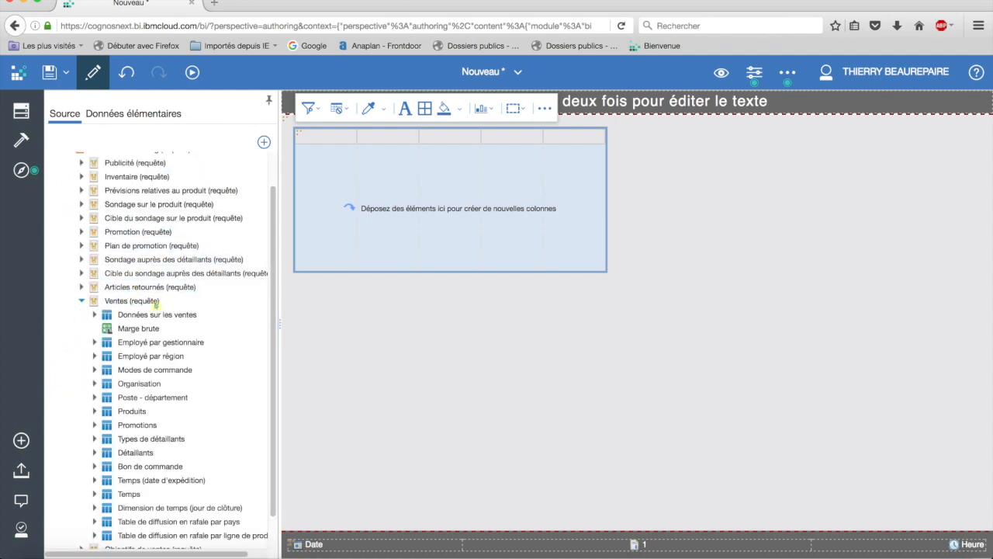
click(95, 411)
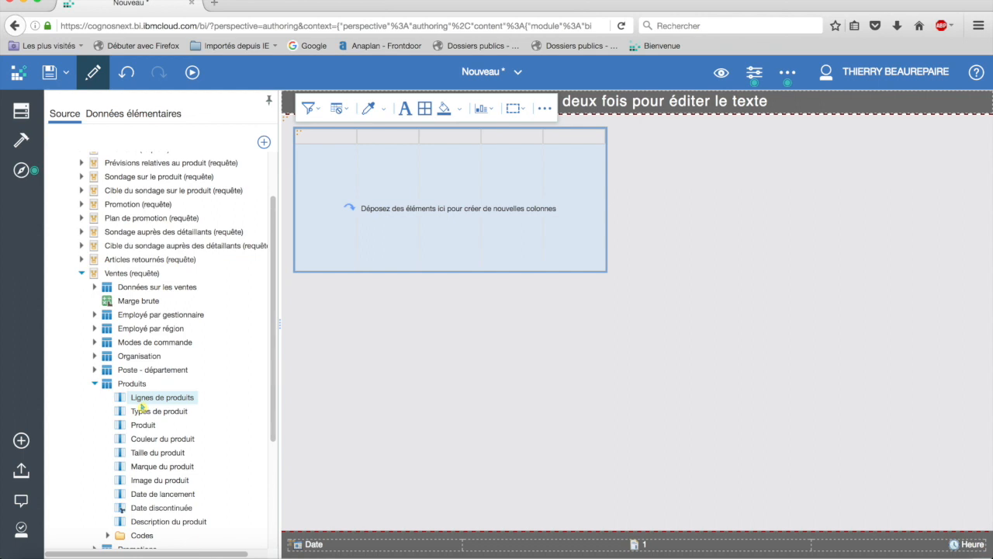
Step: Try to add Lignes de produits, Types de produit and Produit to the list together as a multiple selection
right_click(153, 415)
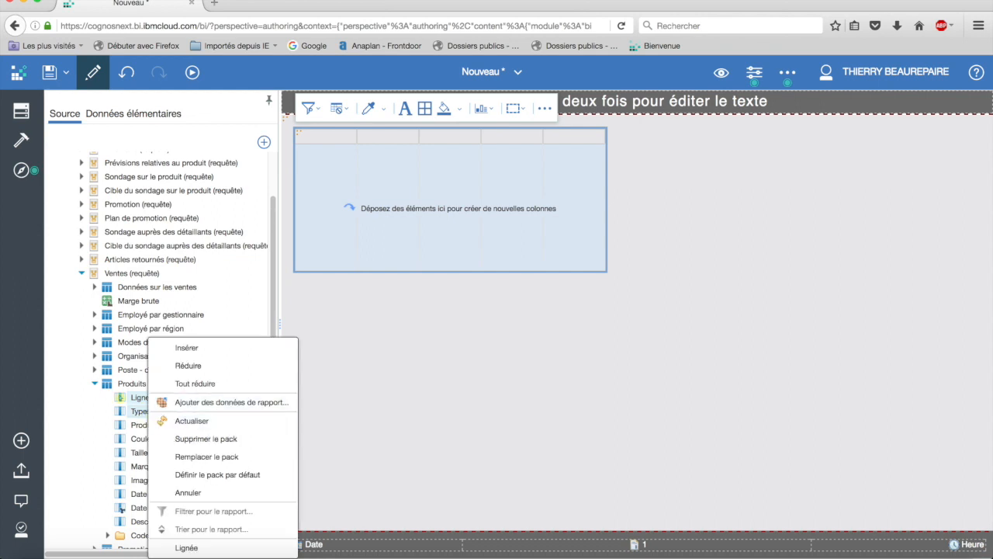
click(138, 430)
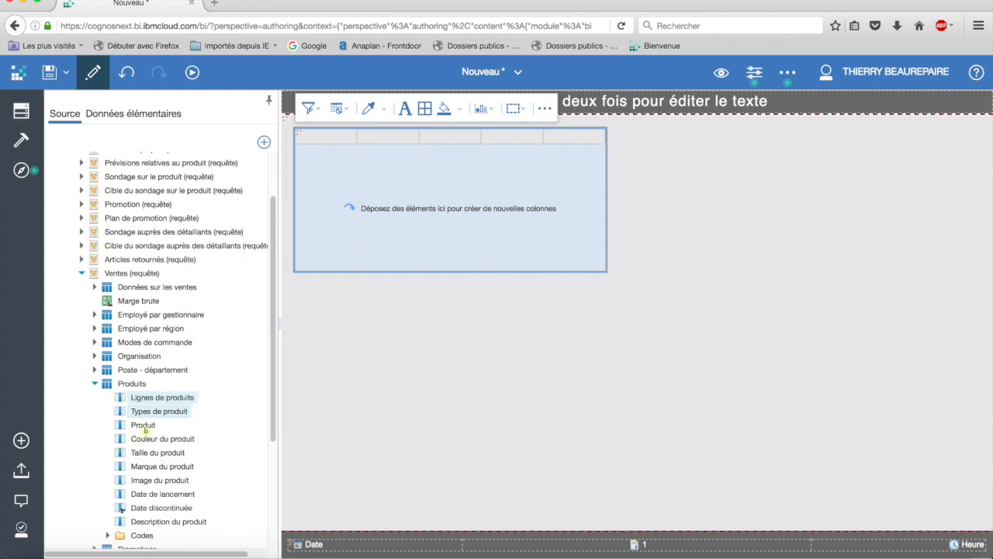
ctrl+click(145, 429)
click(144, 426)
drag(149, 424, 315, 139)
Step: Add Lignes de produits, Types de produit and Produit one by one as columns of the list
double_click(153, 401)
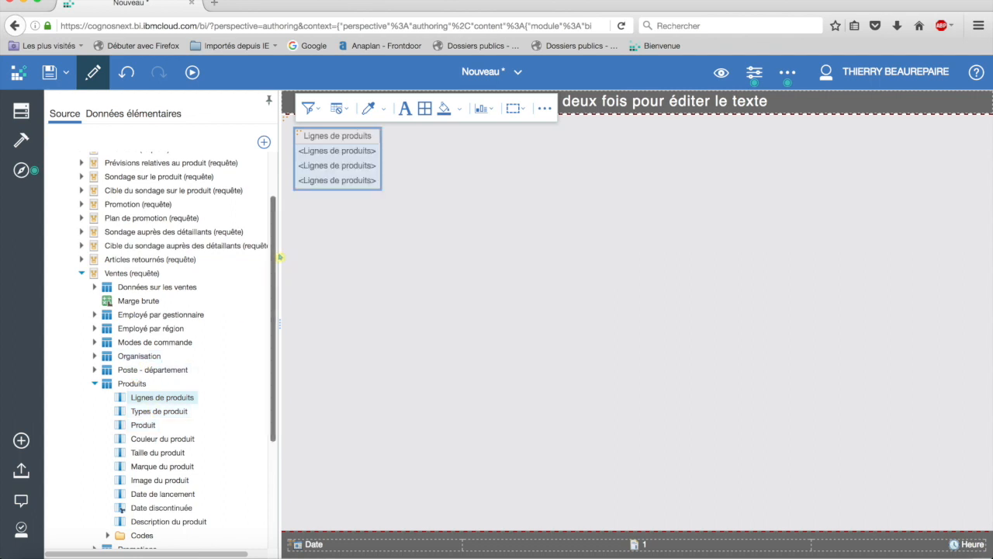
click(159, 416)
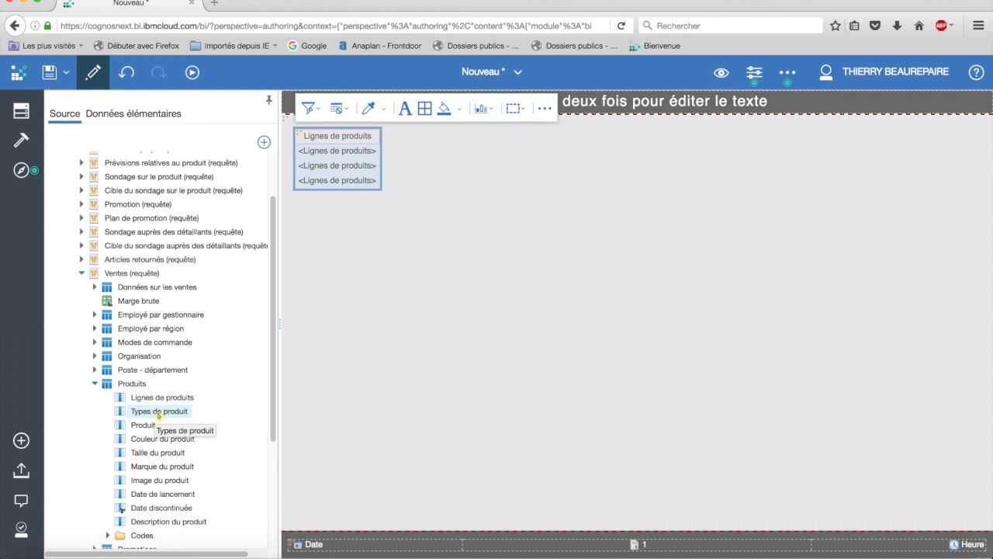
double_click(159, 414)
double_click(144, 426)
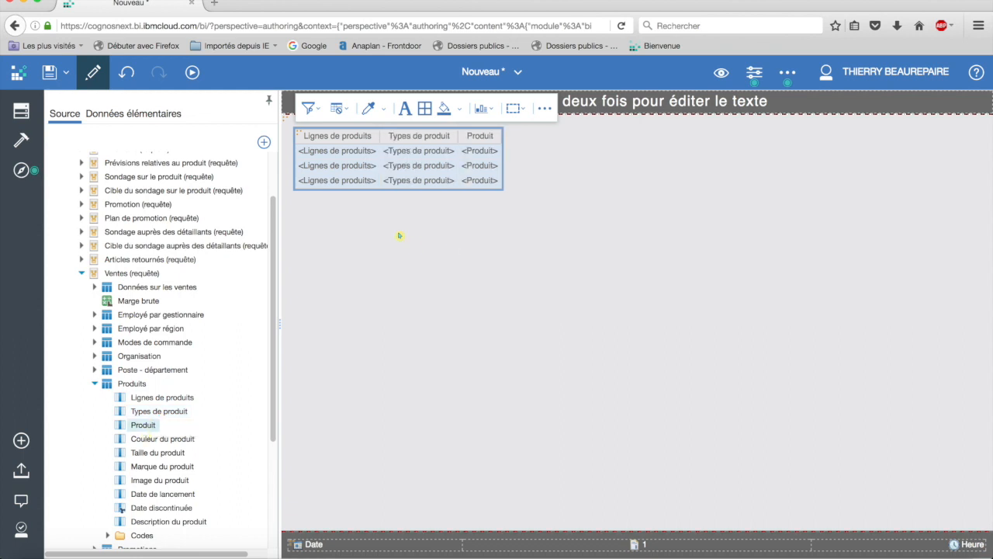
Step: Add Quantité from Données sur les ventes as the last column of the list and show the page preview with real data
click(94, 288)
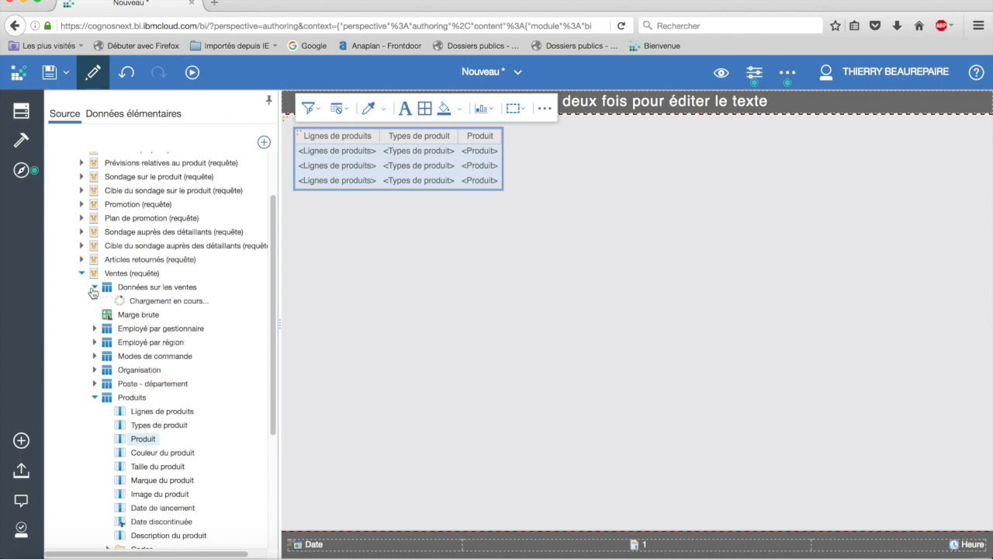
click(144, 303)
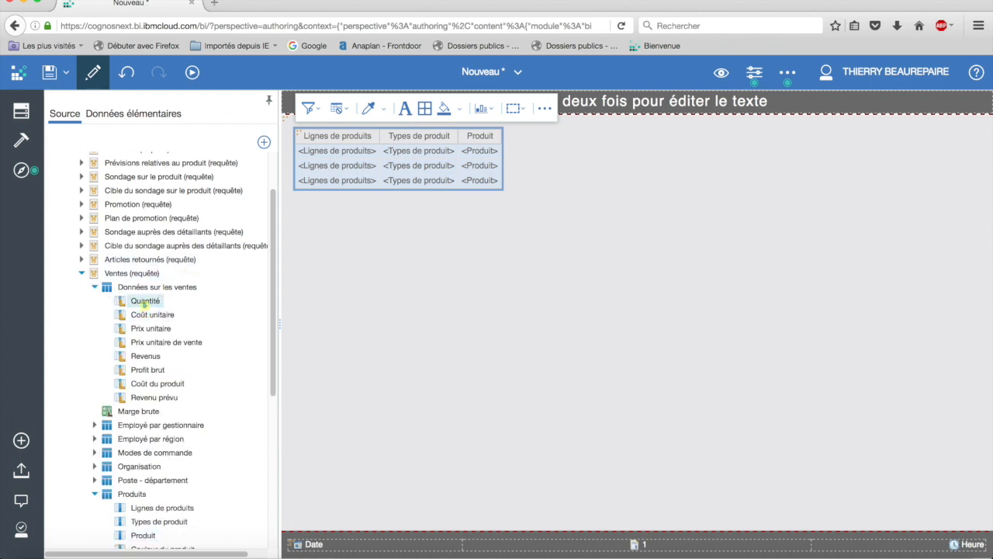
drag(144, 303, 496, 147)
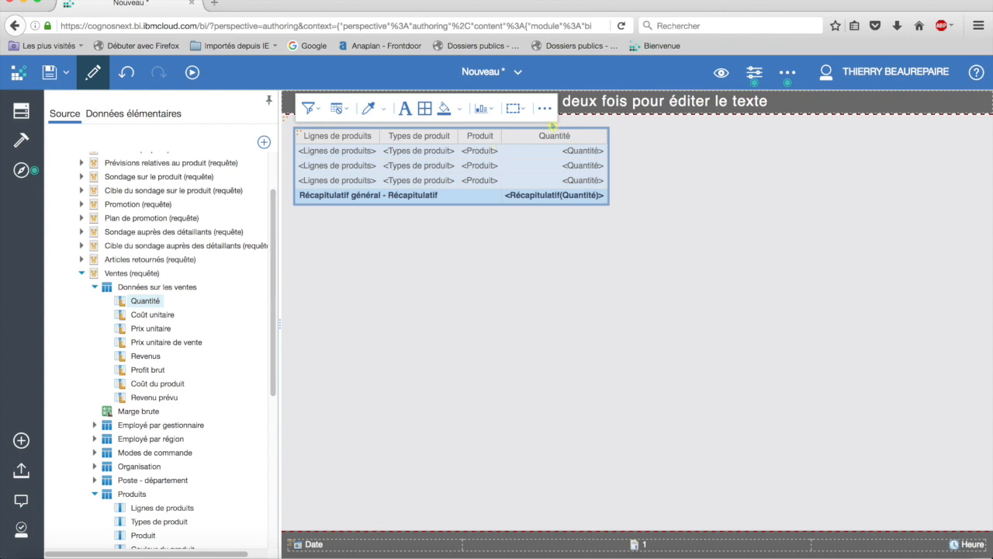
click(721, 75)
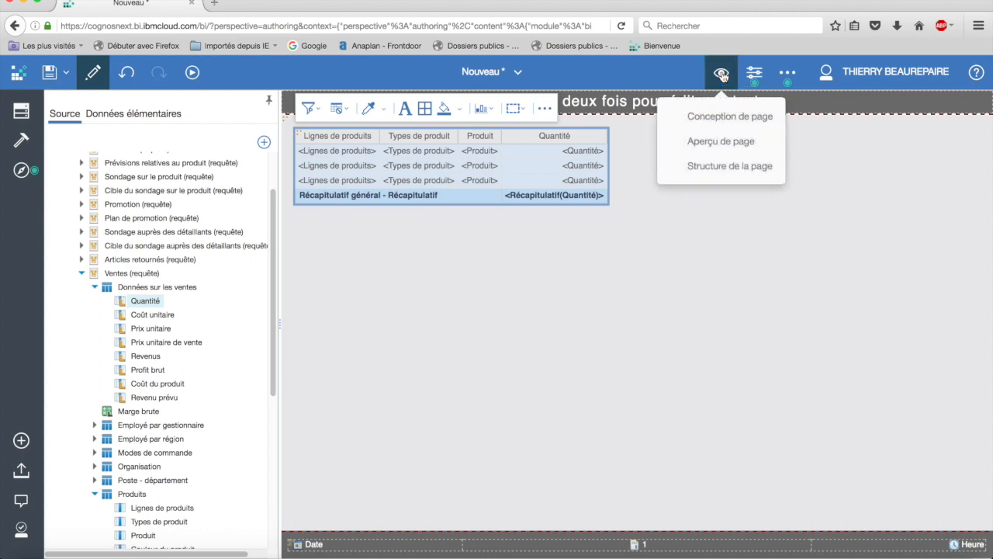
click(709, 142)
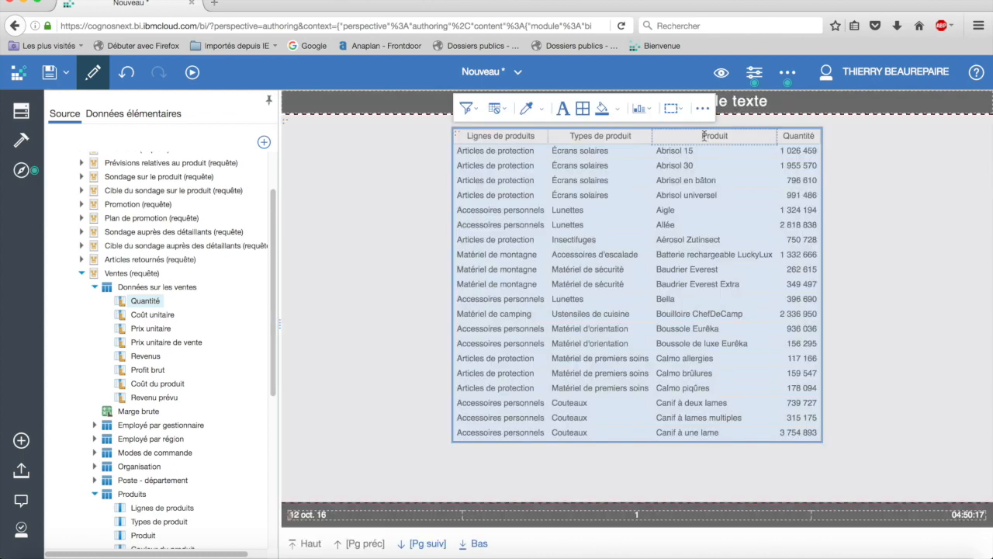
Step: Group the list by the Lignes de produits column and by the Types de produit column
click(497, 193)
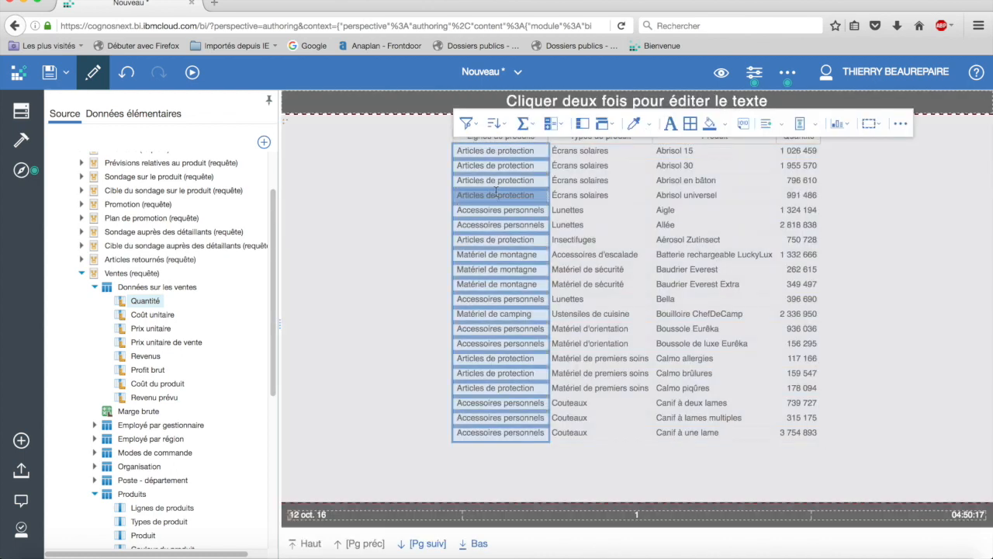
click(582, 125)
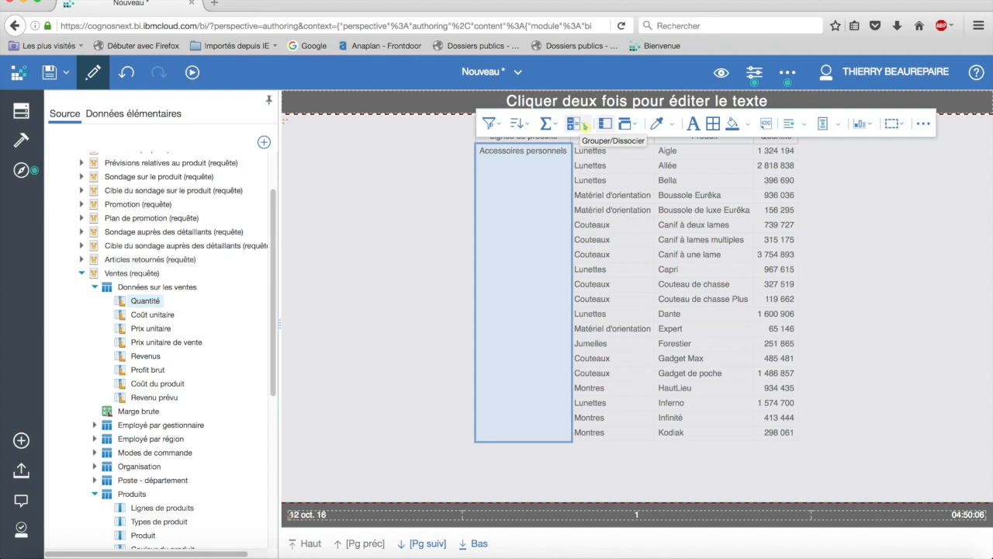
click(601, 180)
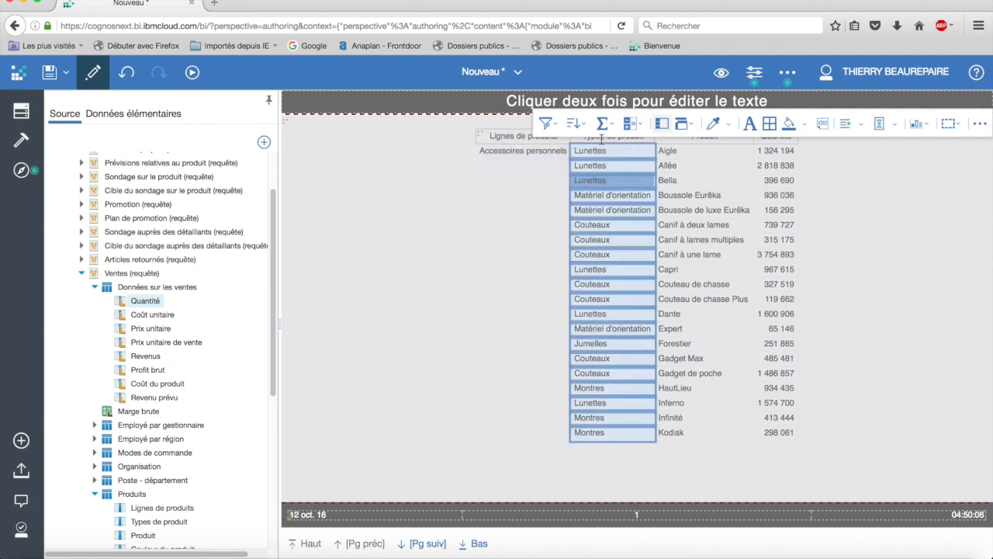
click(636, 126)
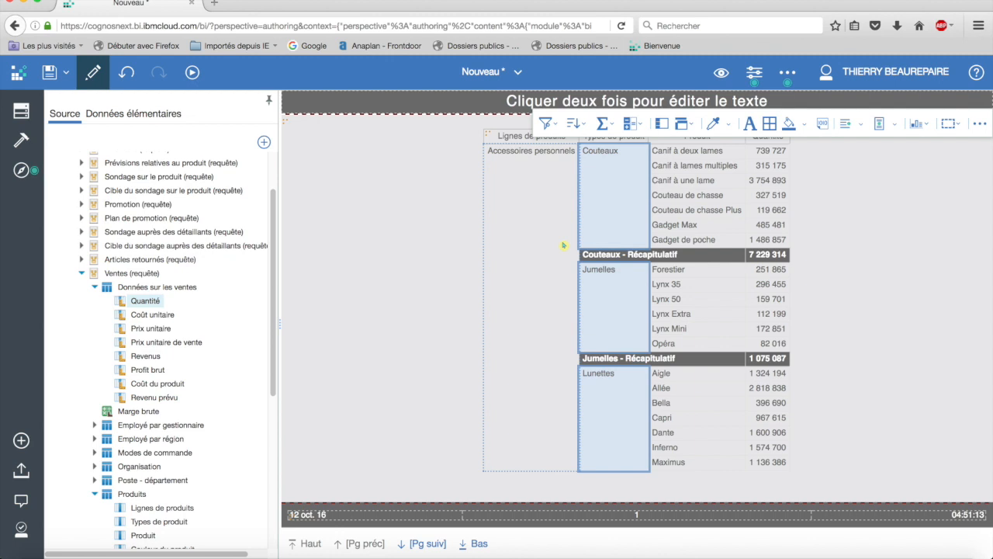
Step: Try to save the report in Mon contenu under the name 1ER RAPPORT
click(477, 72)
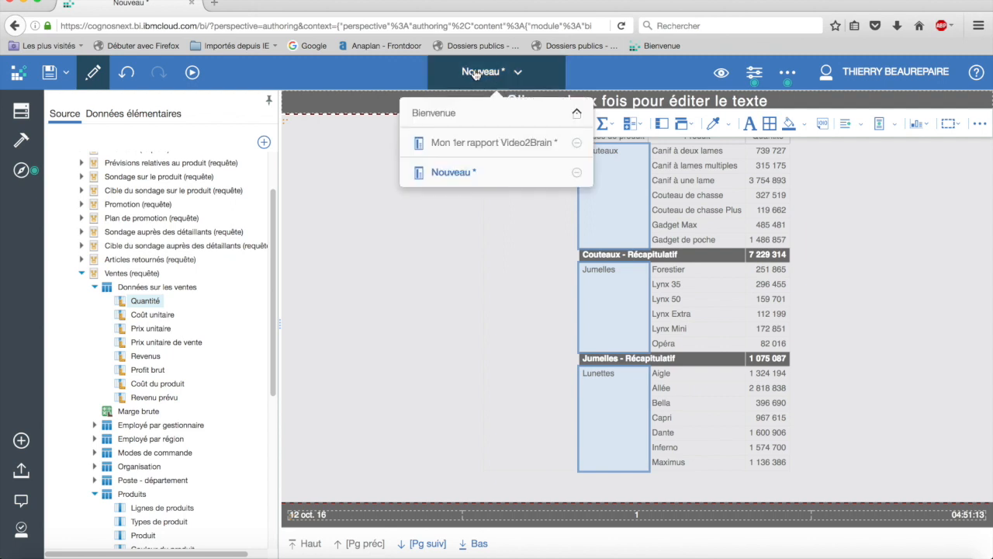
click(54, 75)
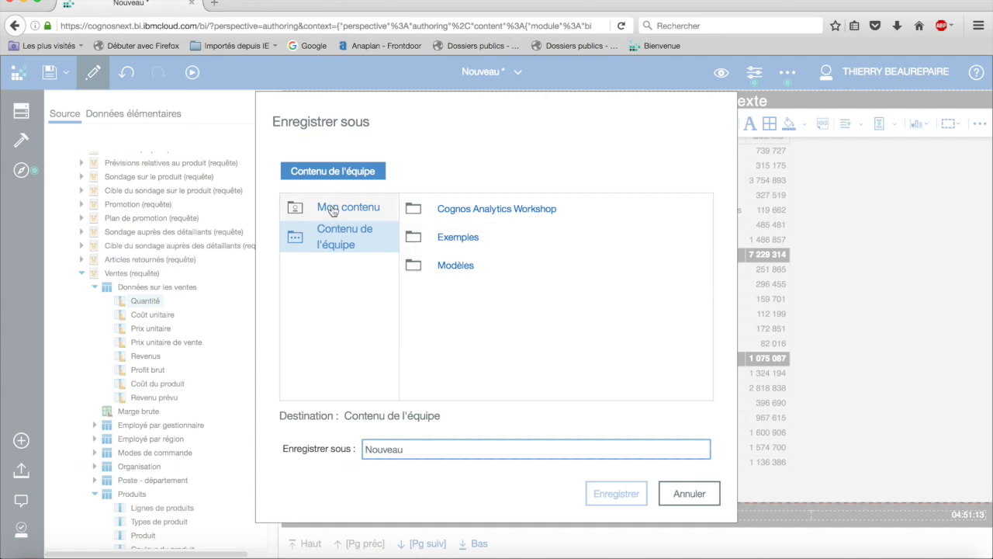
click(325, 211)
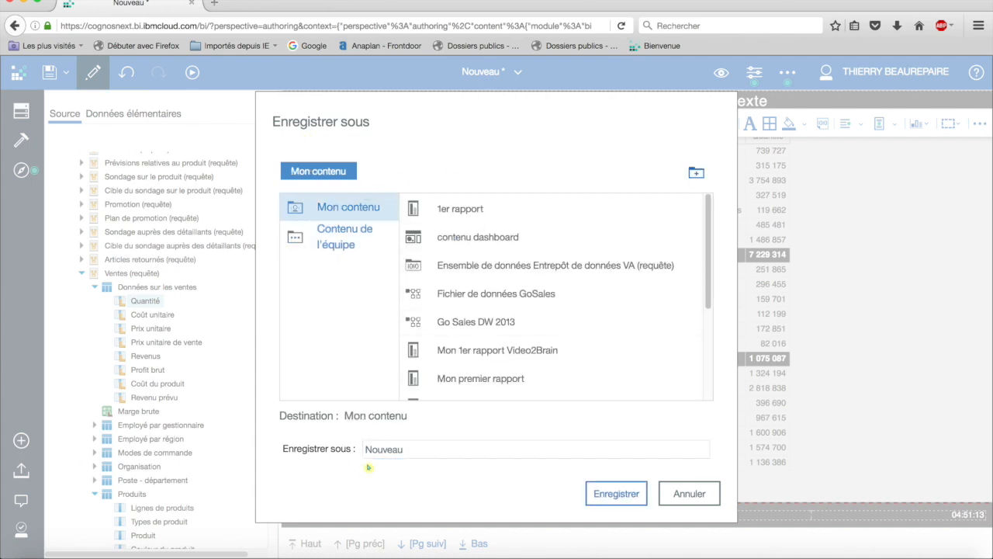
click(402, 450)
drag(423, 452, 341, 450)
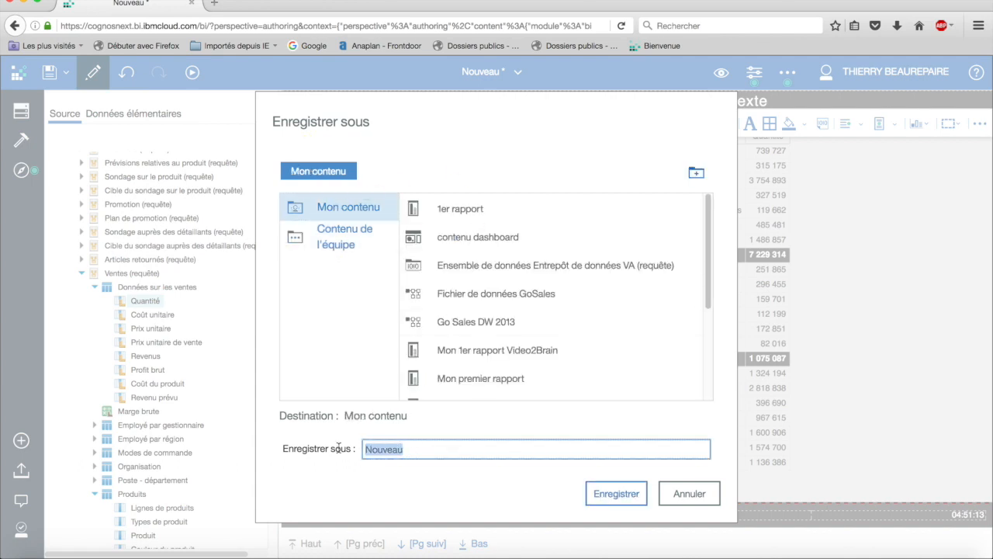
text(1E)
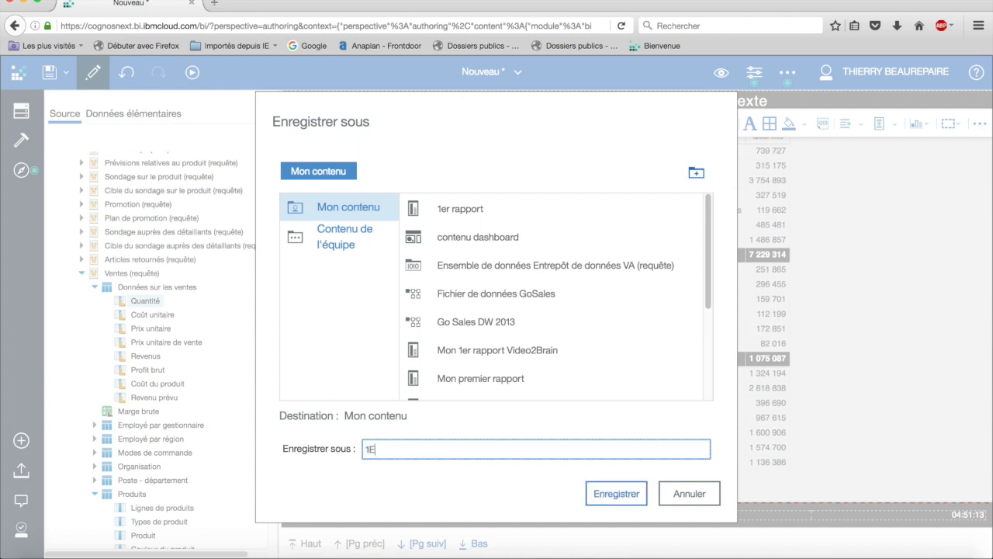
text(R RAPPORT)
click(614, 495)
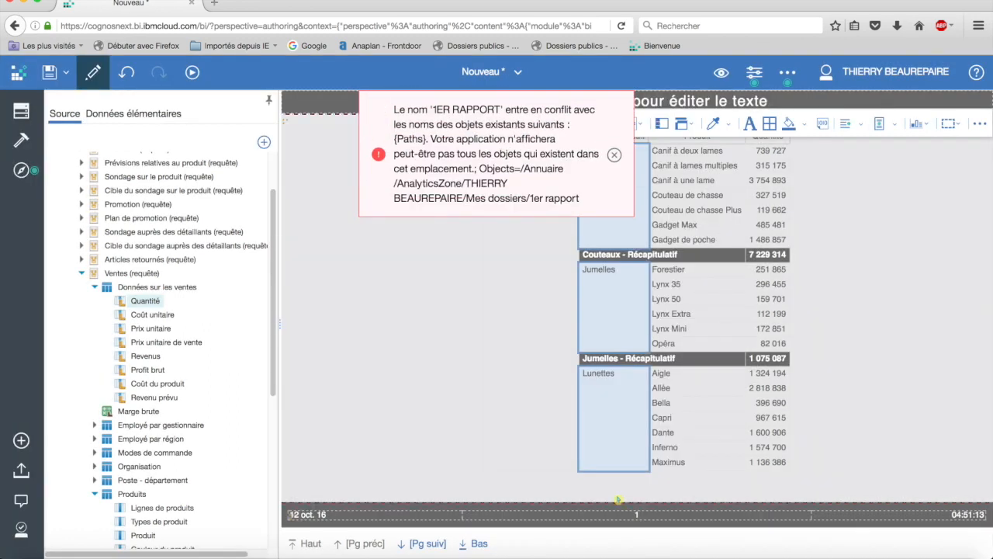
click(416, 357)
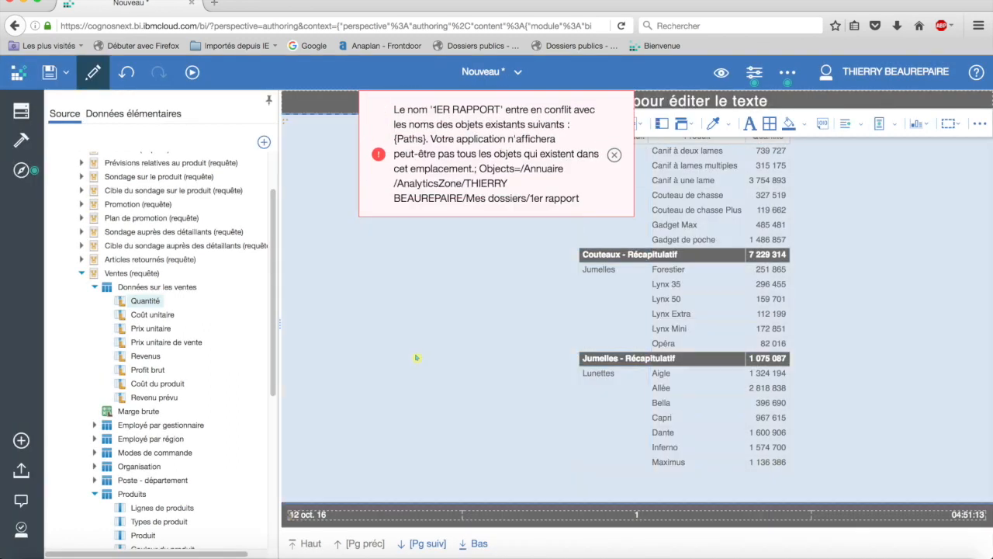
Step: Return to the Bienvenue page and create a new dashboard with the Avec onglets template and the Format libre layout
click(513, 71)
click(439, 114)
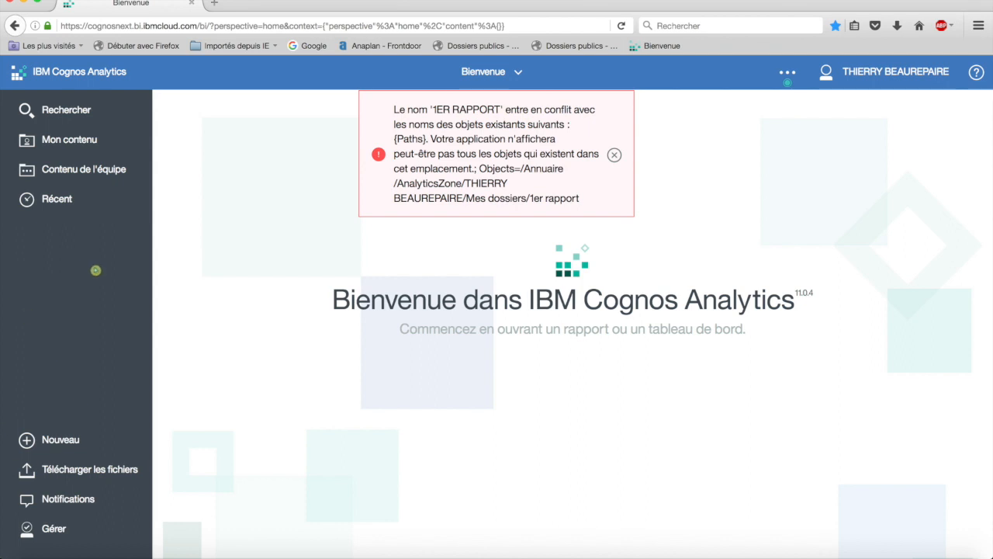
click(42, 447)
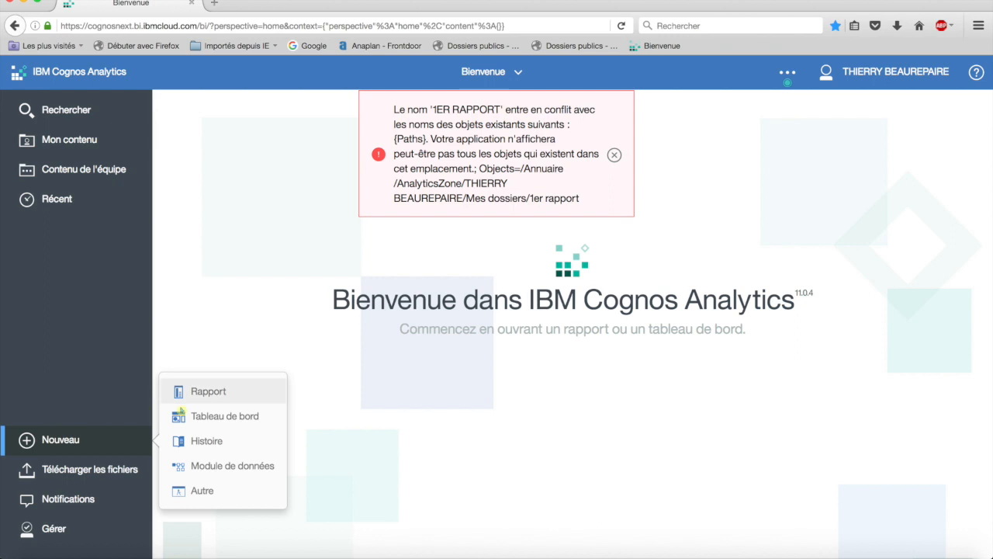
click(203, 420)
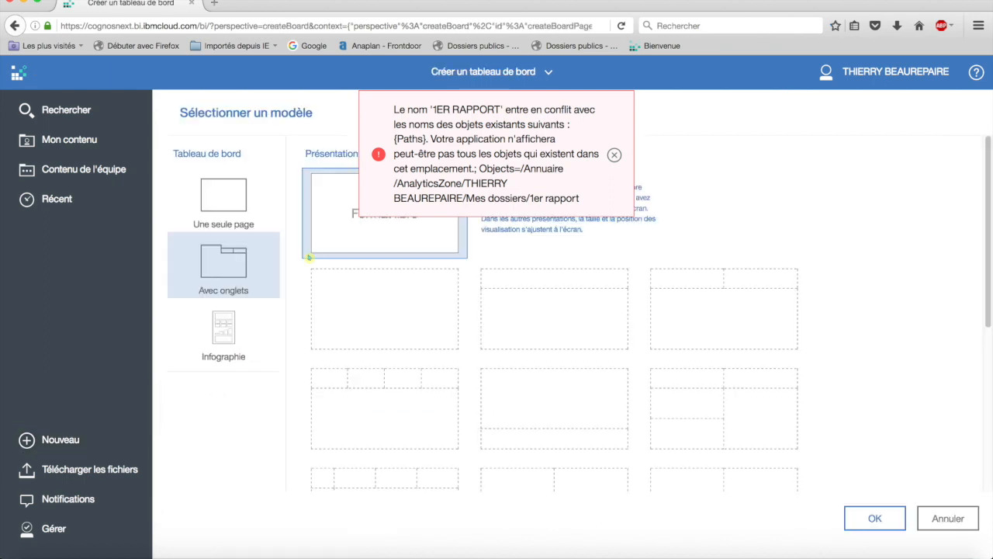
click(614, 154)
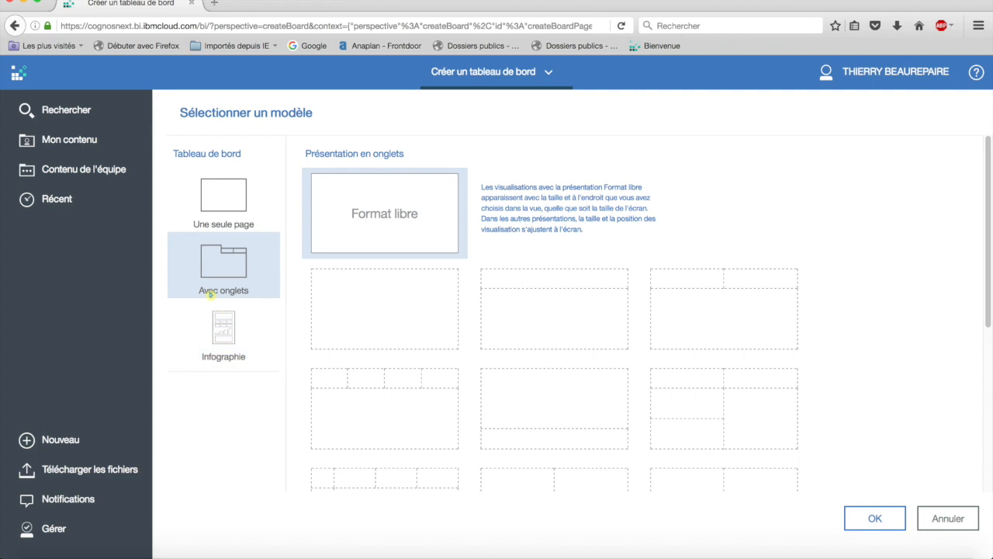
click(874, 518)
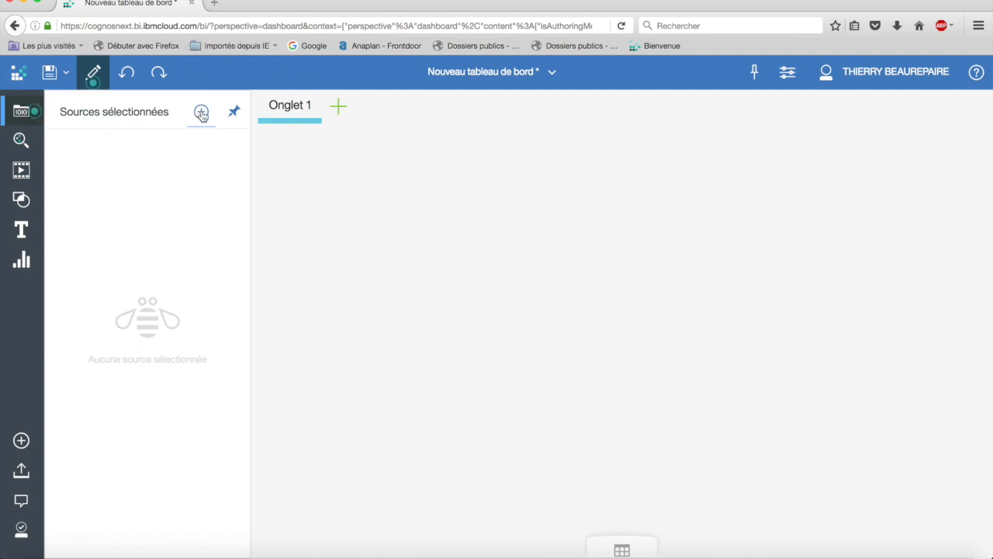
Step: Add SampleFile_GOSales.xls from Contenu de l'équipe > Exemples > Modèles as the dashboard's data source
click(201, 114)
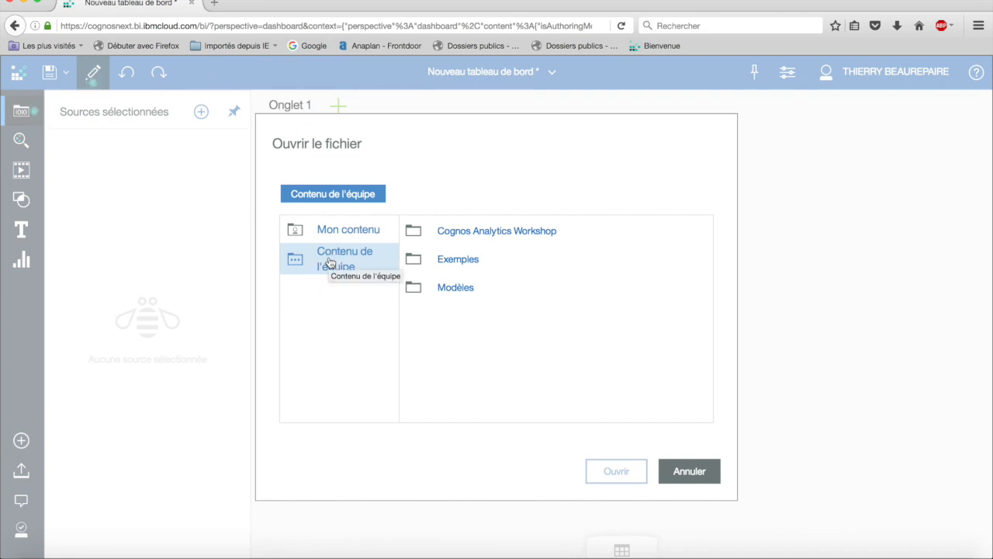
click(445, 264)
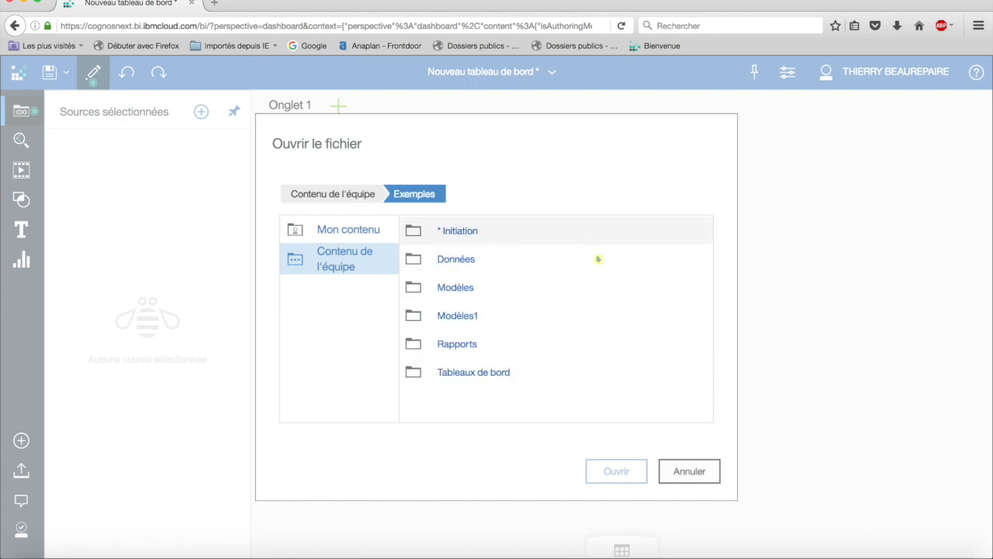
click(455, 288)
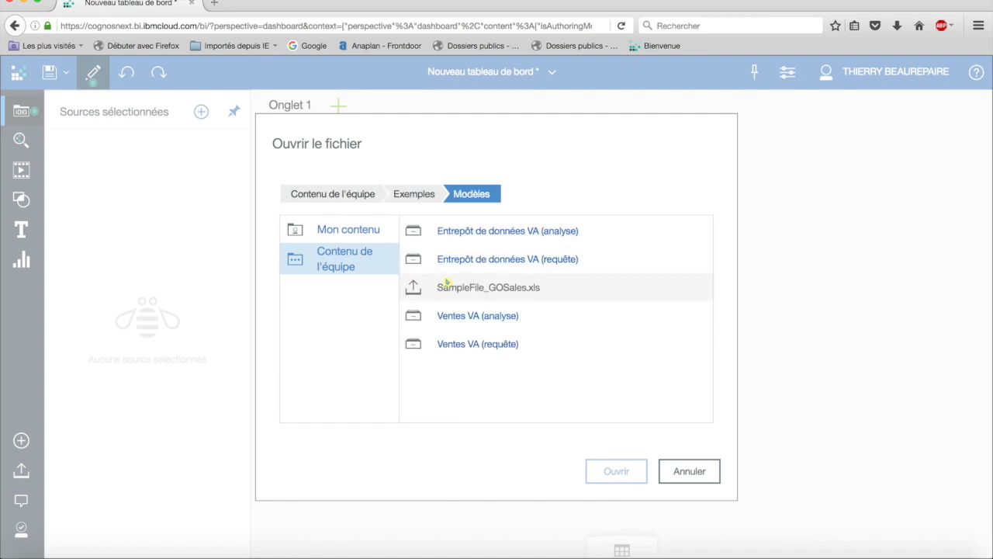
click(482, 286)
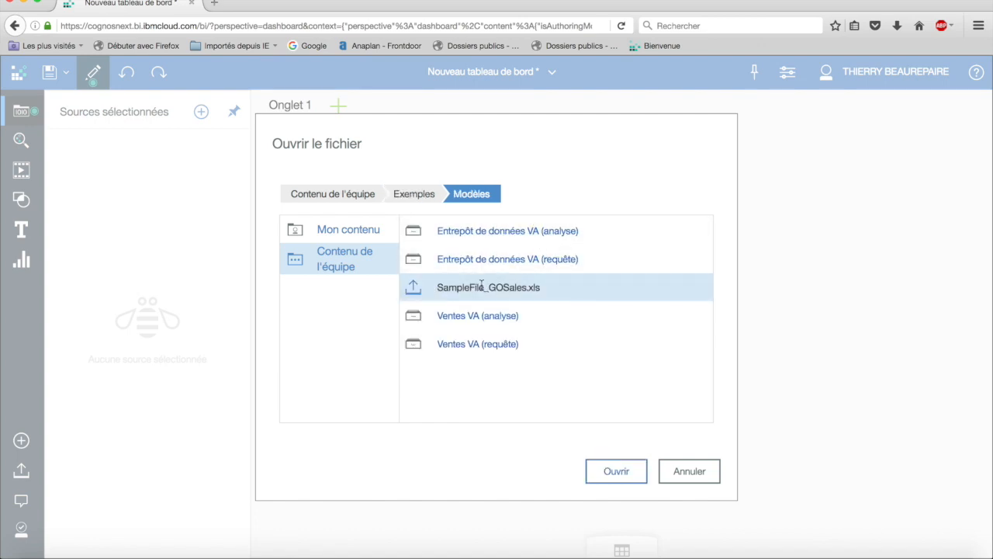
click(616, 471)
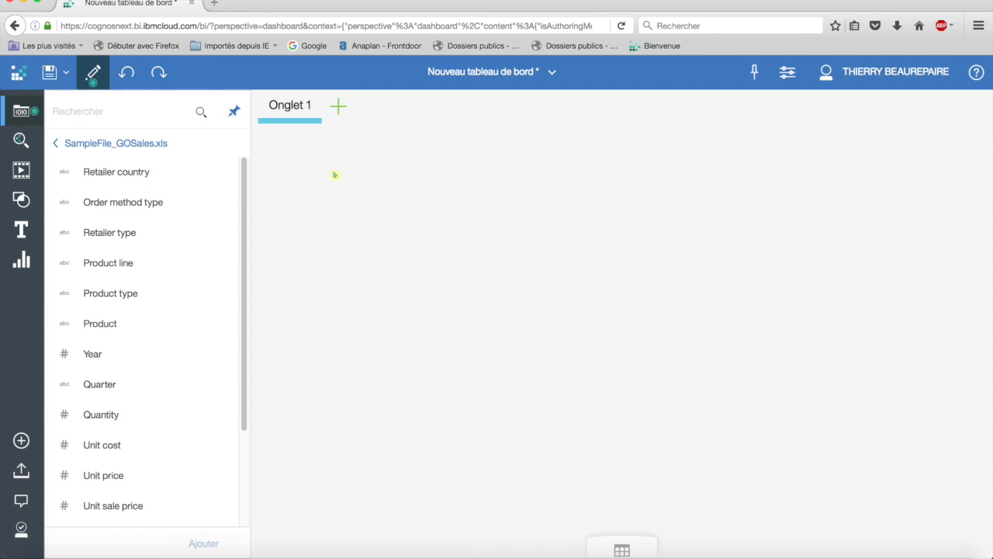
Step: Create a visualization of Retailer country, Product line and Quantity on Onglet 1, move it toward the canvas's upper area and enlarge it
click(107, 175)
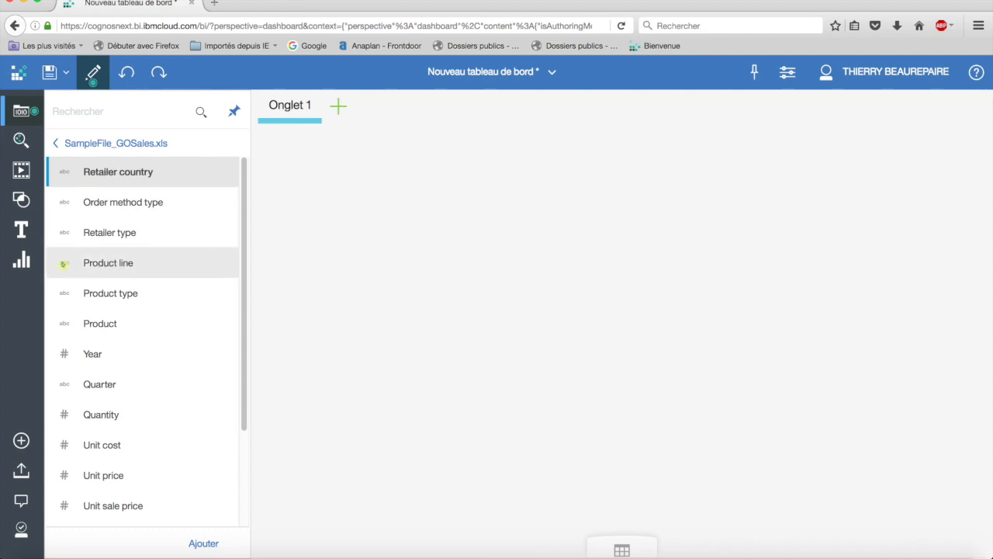
super+click(62, 264)
super+click(56, 264)
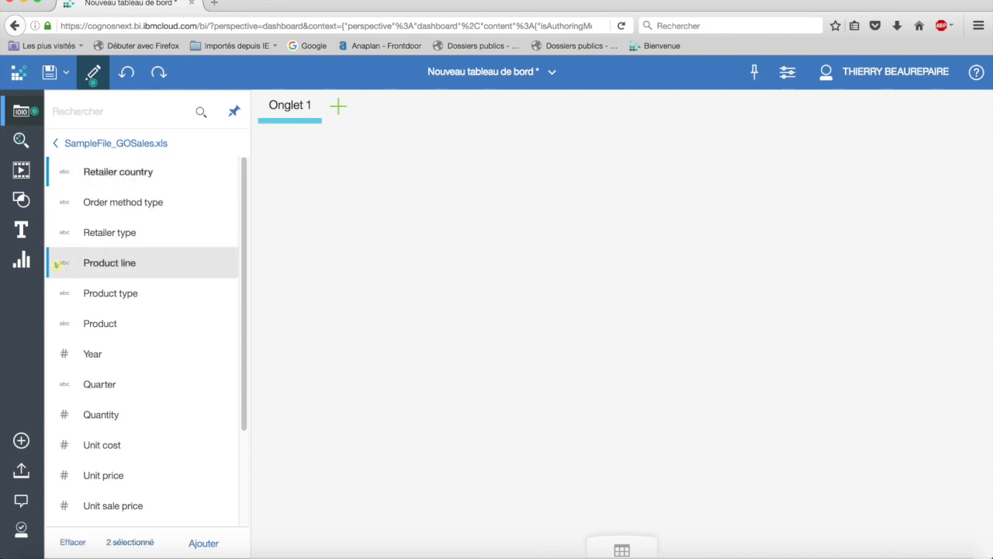
super+click(55, 422)
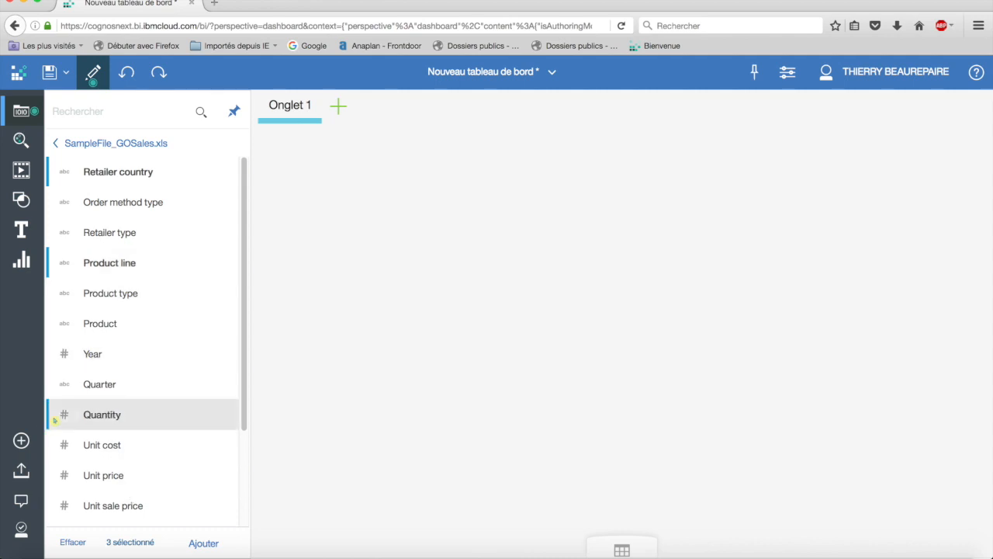
drag(60, 419, 499, 282)
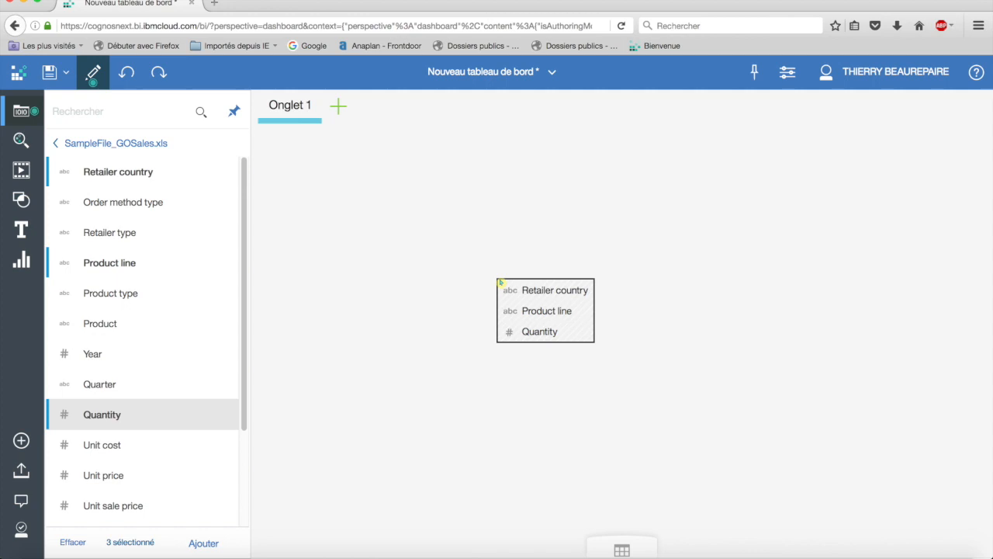
drag(501, 283, 503, 281)
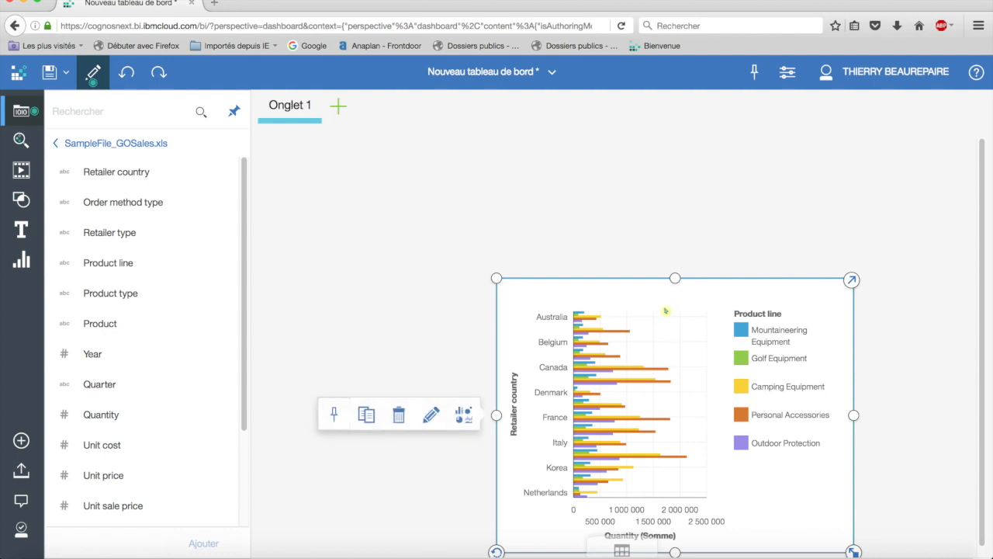
drag(656, 304, 536, 187)
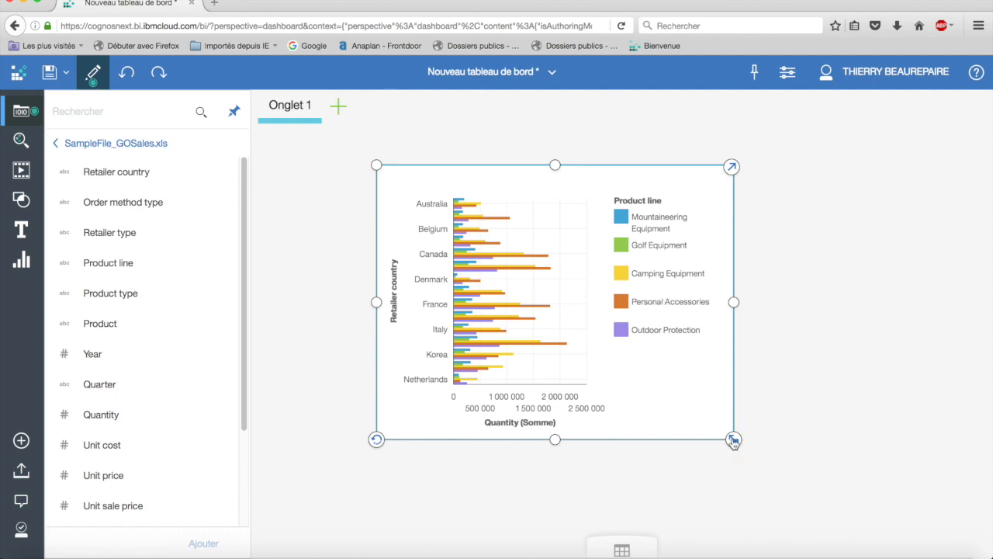
drag(733, 439, 829, 512)
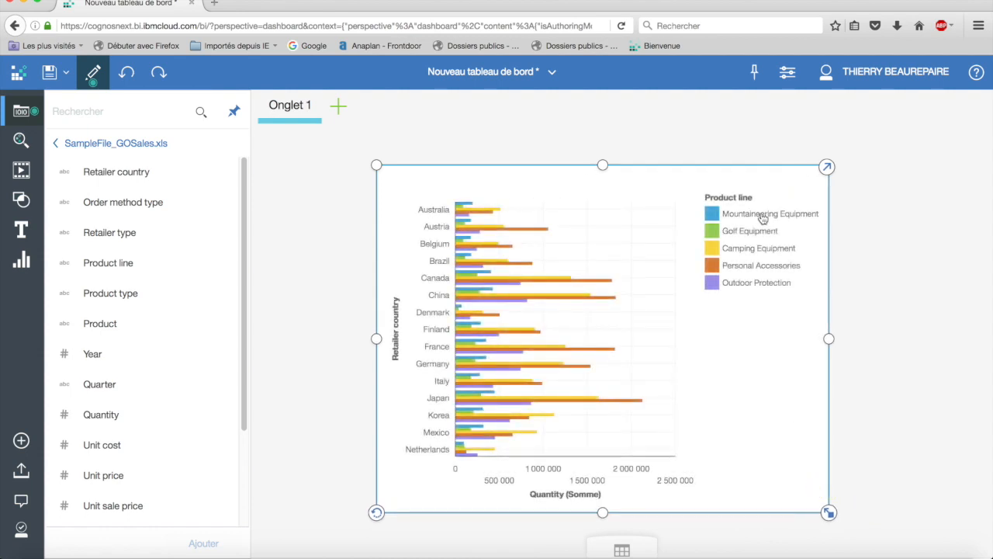
Step: Expand the chart's column settings and replace Product line with Order method type as the Couleur selon field
click(828, 168)
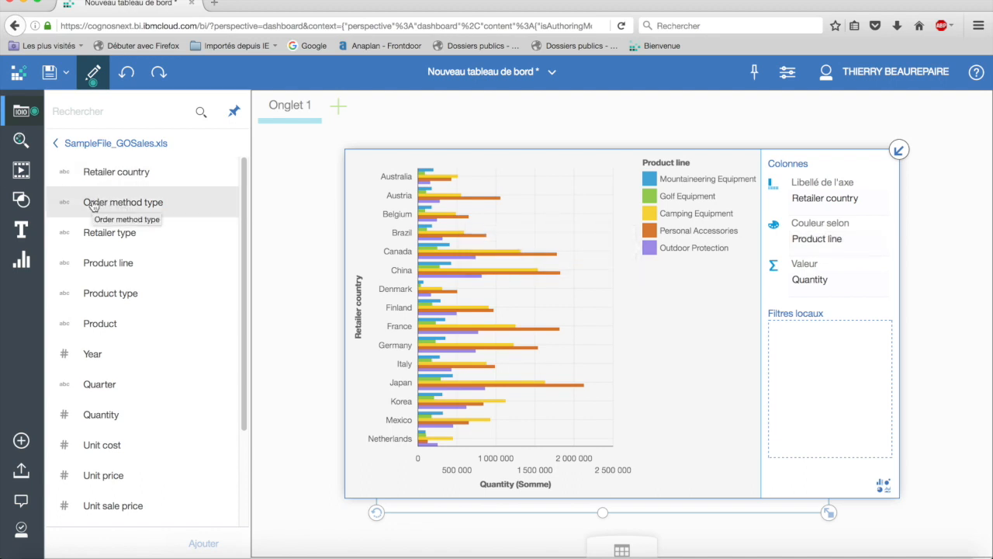
drag(93, 204, 783, 236)
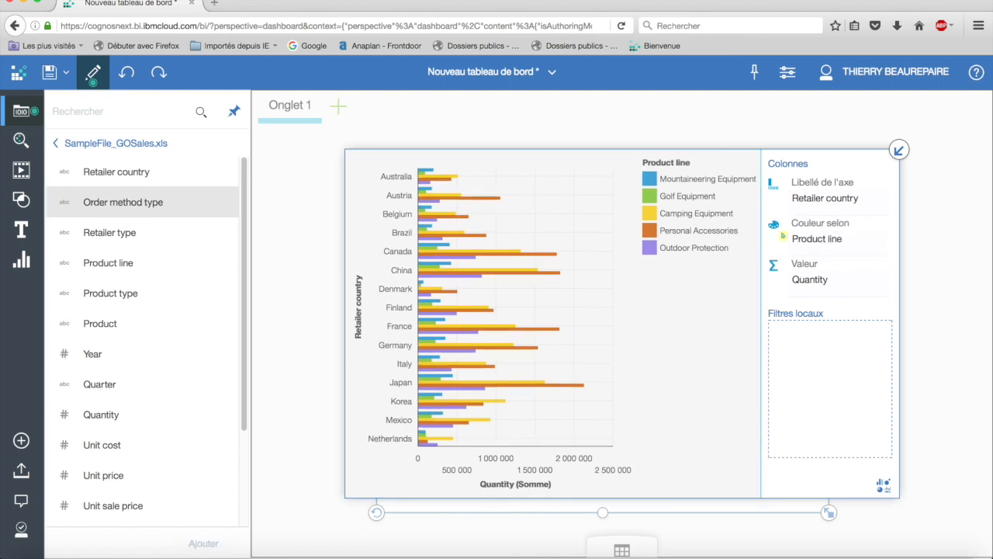
drag(126, 203, 803, 241)
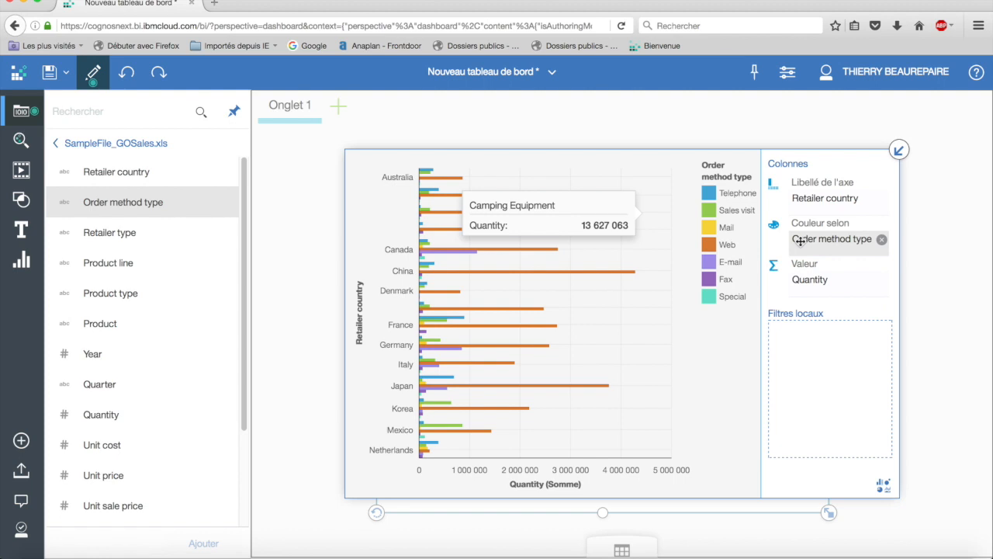
Step: Show the SampleFile_GOSales.xls data columns and filter Year to the range 2014 to 2015
click(617, 550)
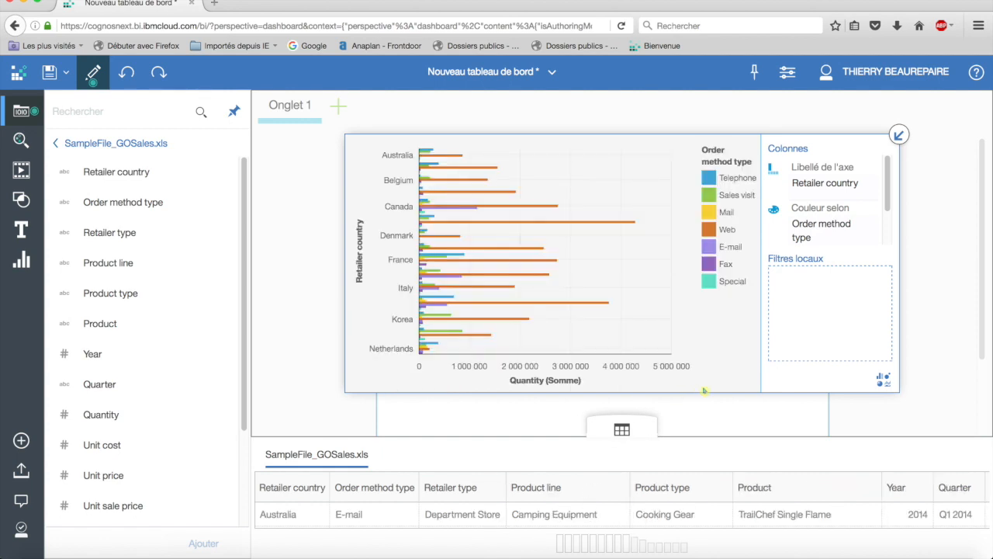
click(897, 489)
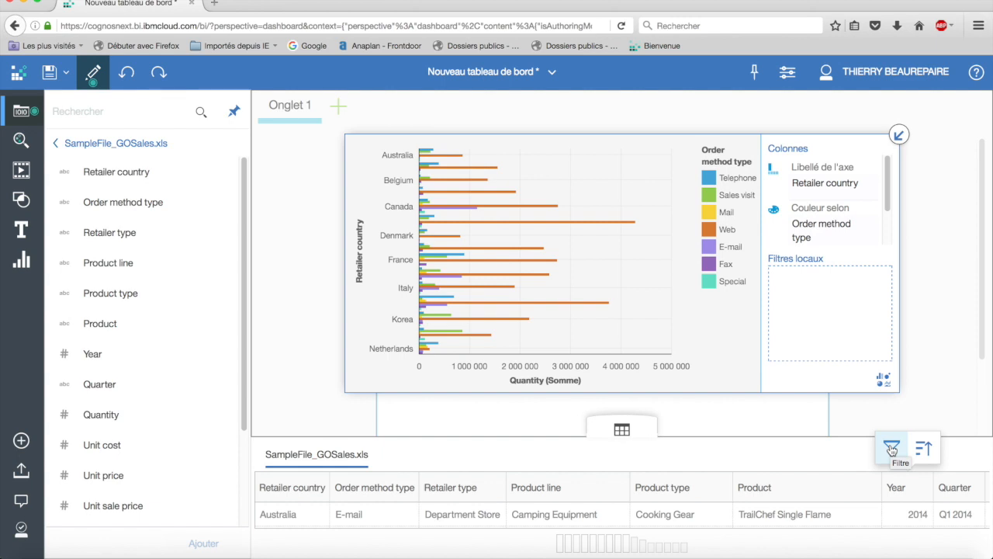
click(892, 450)
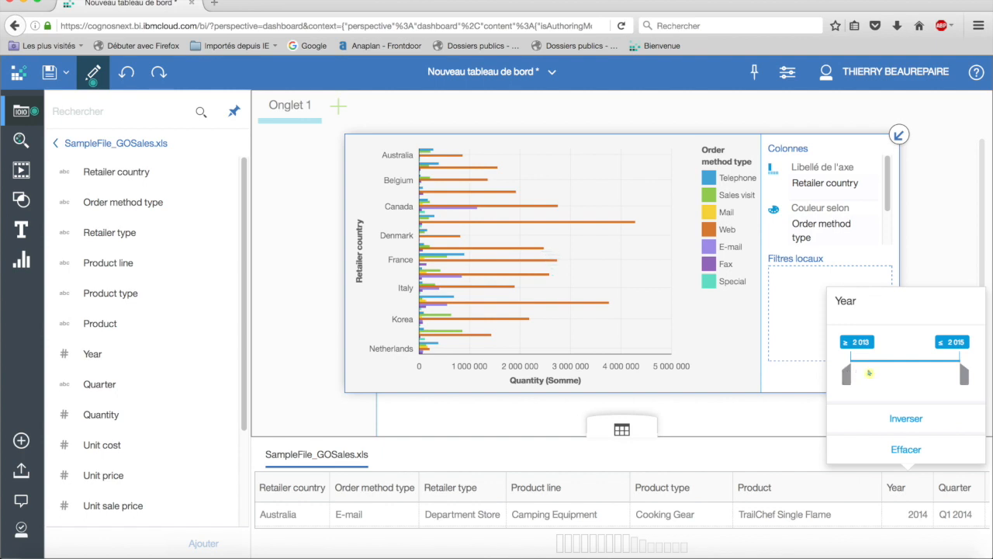
click(860, 341)
drag(847, 378, 931, 370)
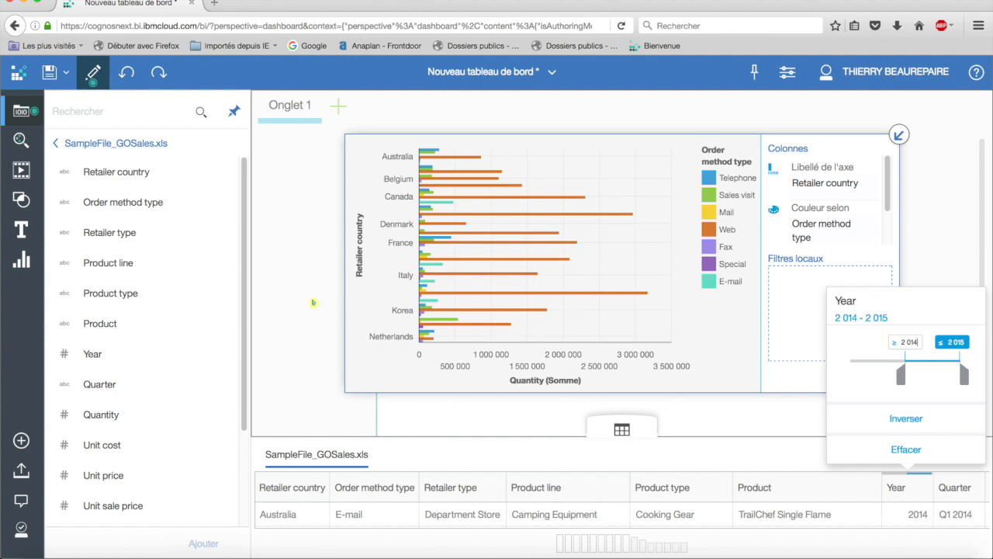
click(898, 135)
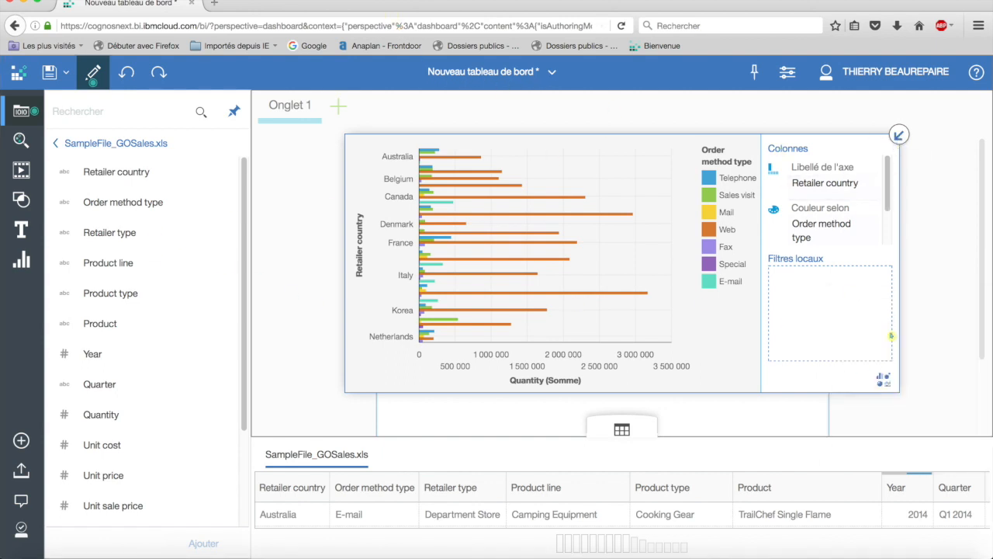
Step: Change the chart's visualization type to Courbe
click(884, 380)
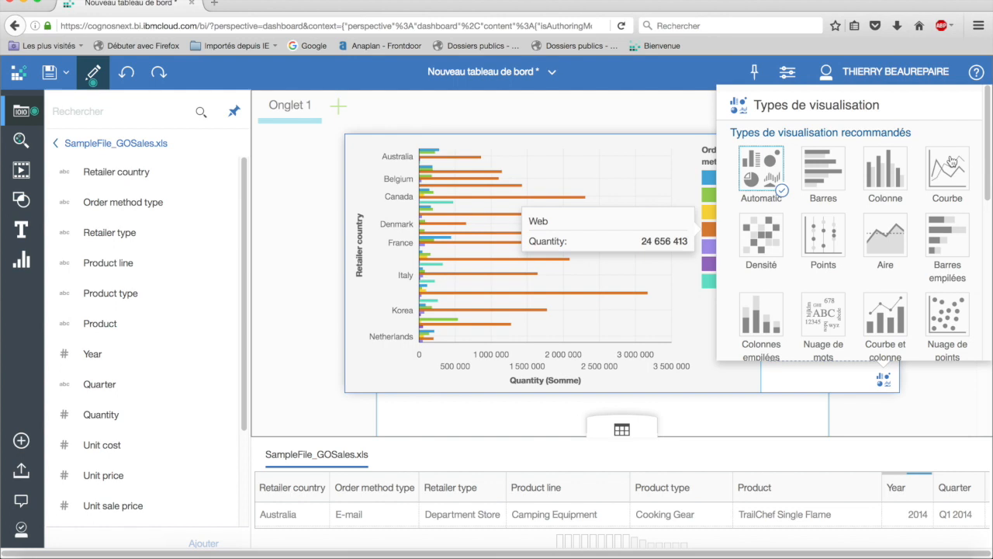
click(945, 177)
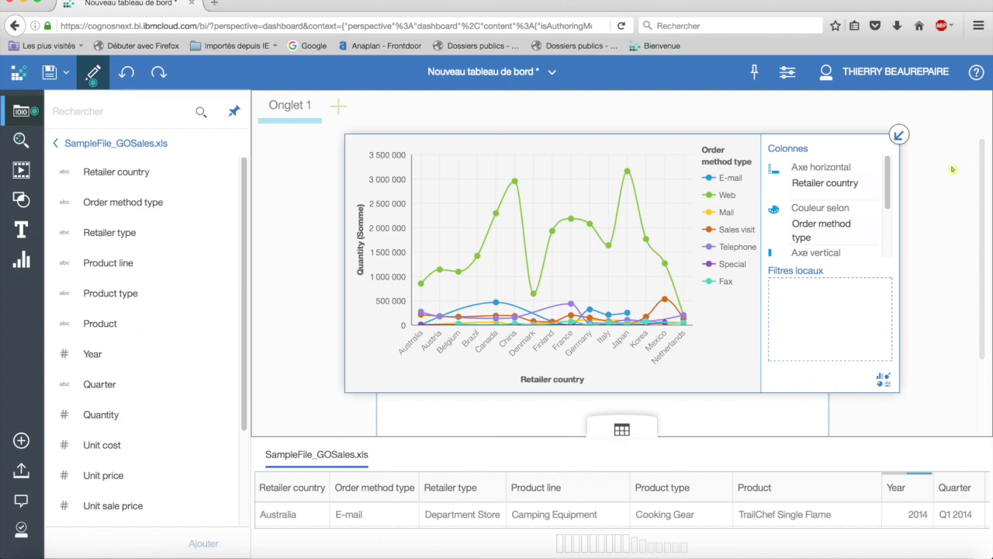
Step: Save the dashboard in Mon contenu under the name 1 TABLEAU DE BORD
click(461, 78)
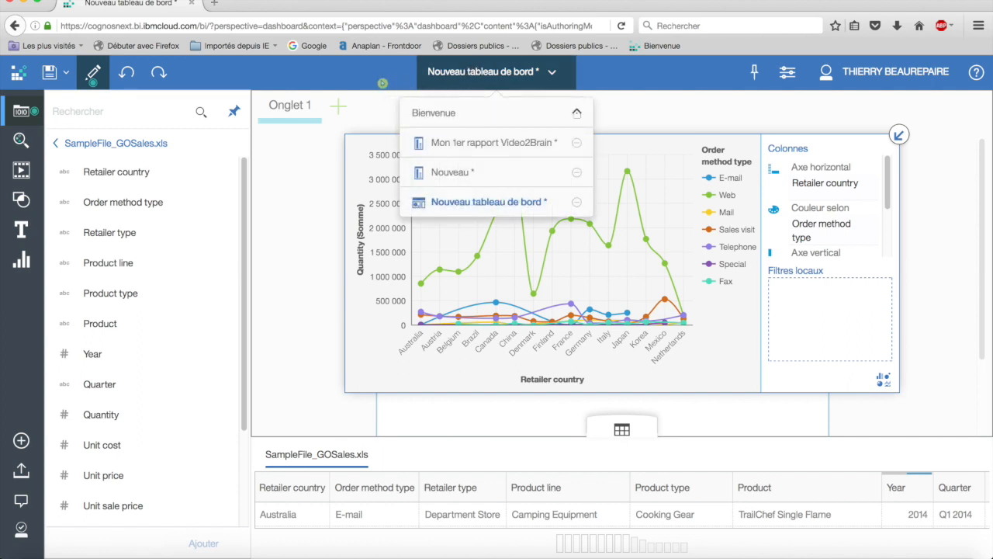
click(49, 74)
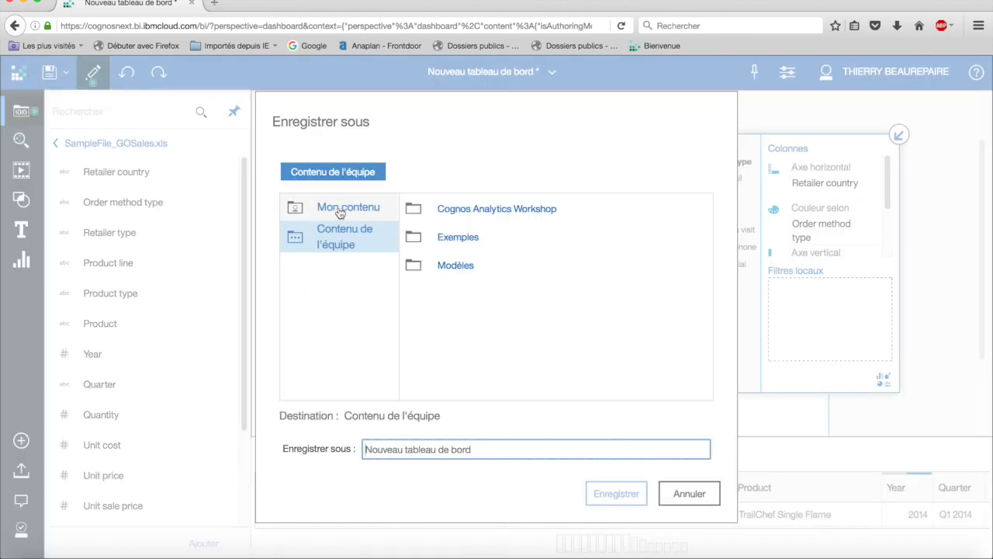
click(335, 211)
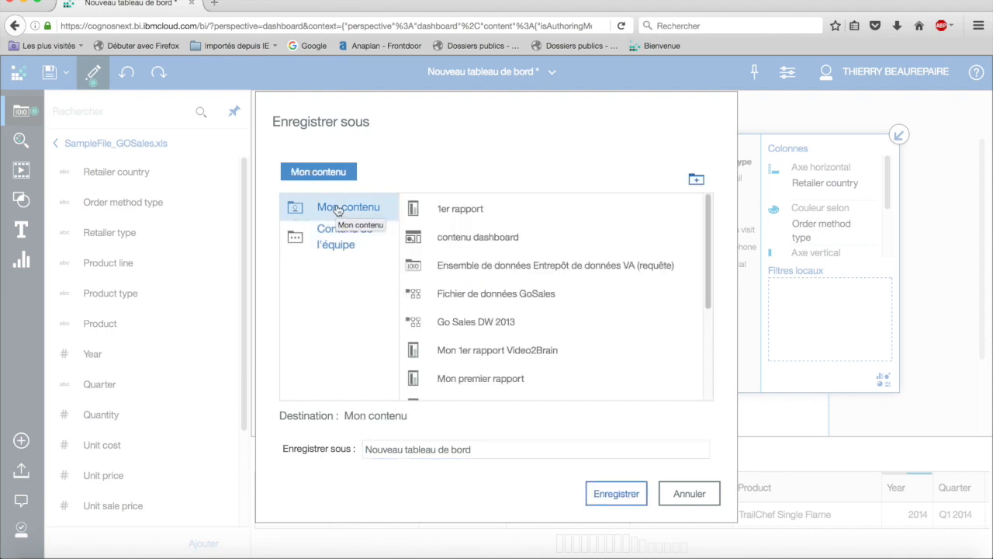
drag(468, 450, 317, 453)
key(BackSpace)
text(E)
key(BackSpace)
text(1 TABLEAU DE)
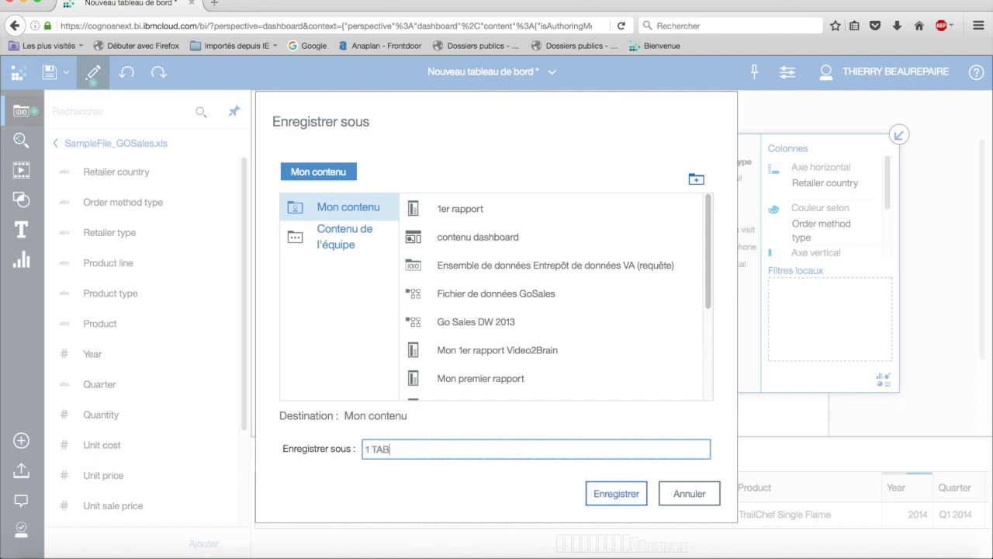
text( BAORD)
key(BackSpace)
key(BackSpace)
key(BackSpace)
key(BackSpace)
text(ORD)
click(610, 494)
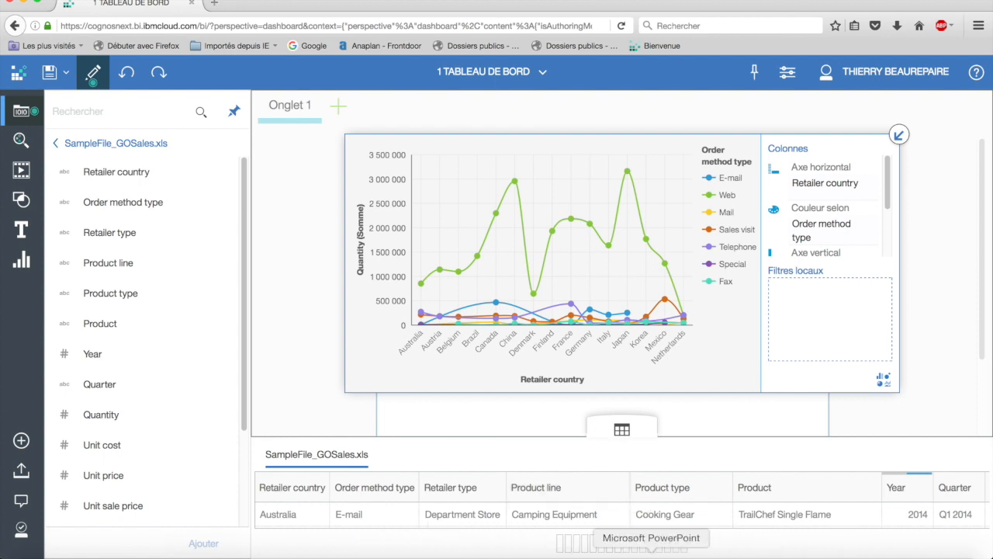
Step: Switch to Microsoft PowerPoint to view the IBM/Cognos Analytics 11 composants slide and return to the dashboard in the browser
click(665, 547)
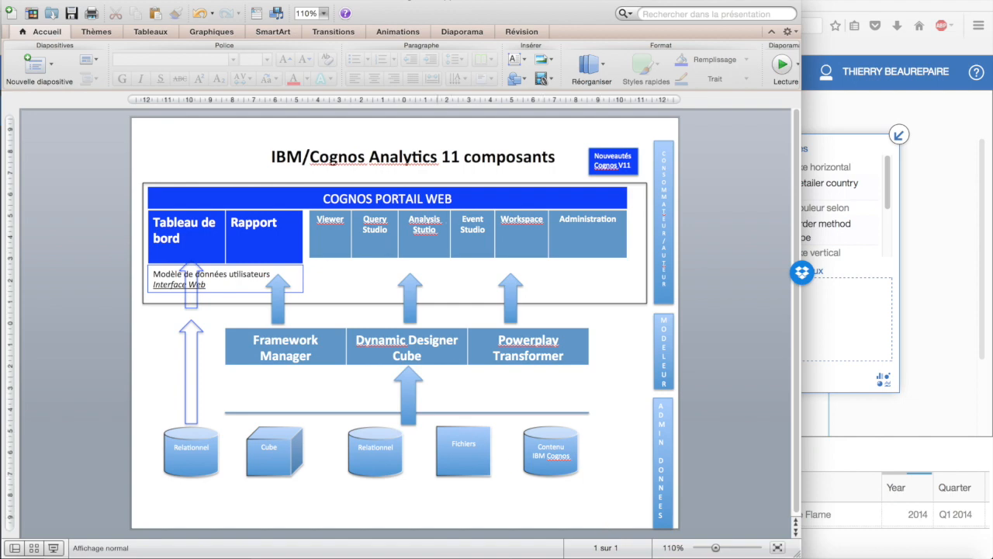
click(941, 382)
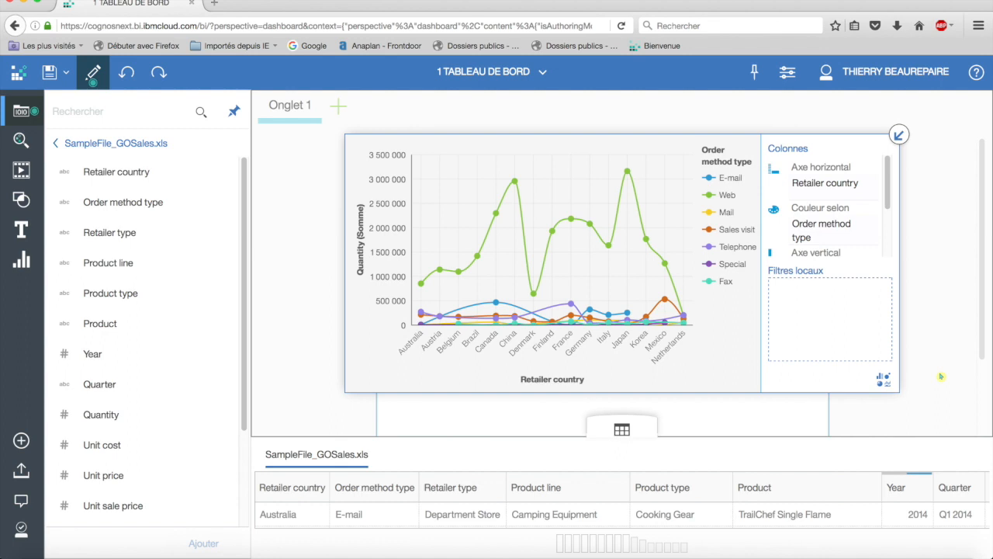